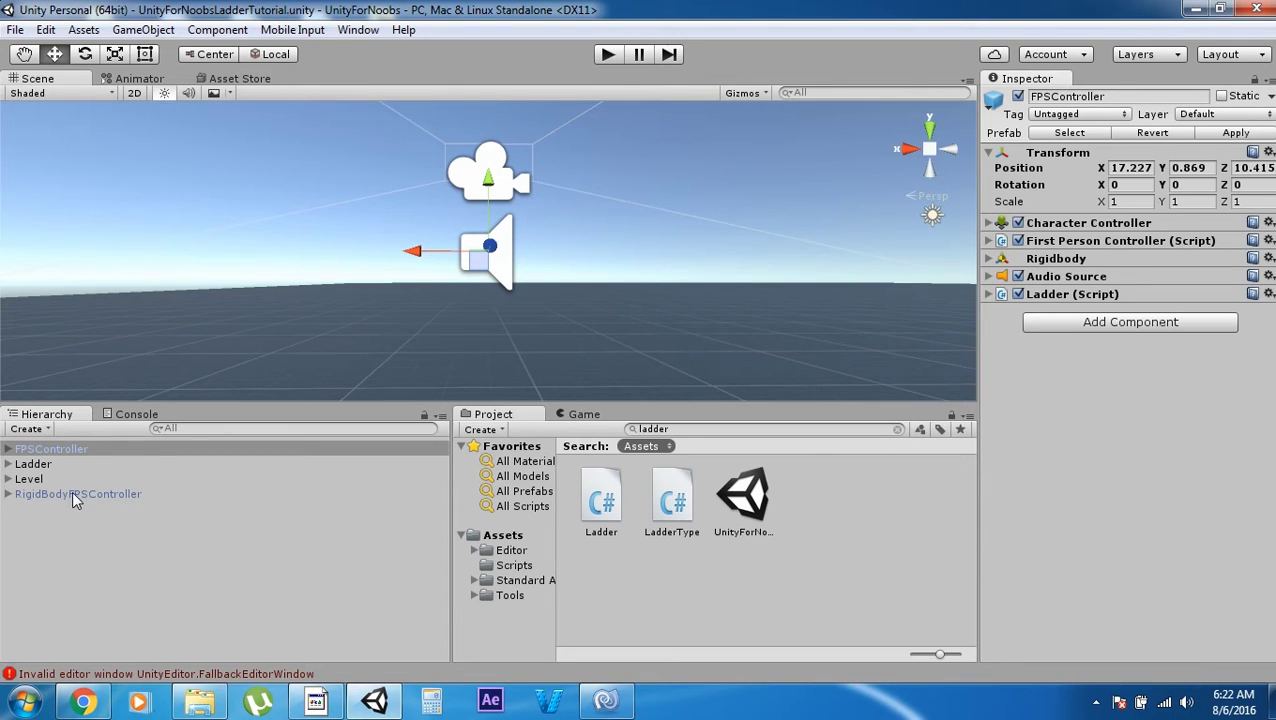
- Read through the Ladder and LadderType script code, then select the Ladder object
{"action": "left_click", "coordinate": [606, 510]}
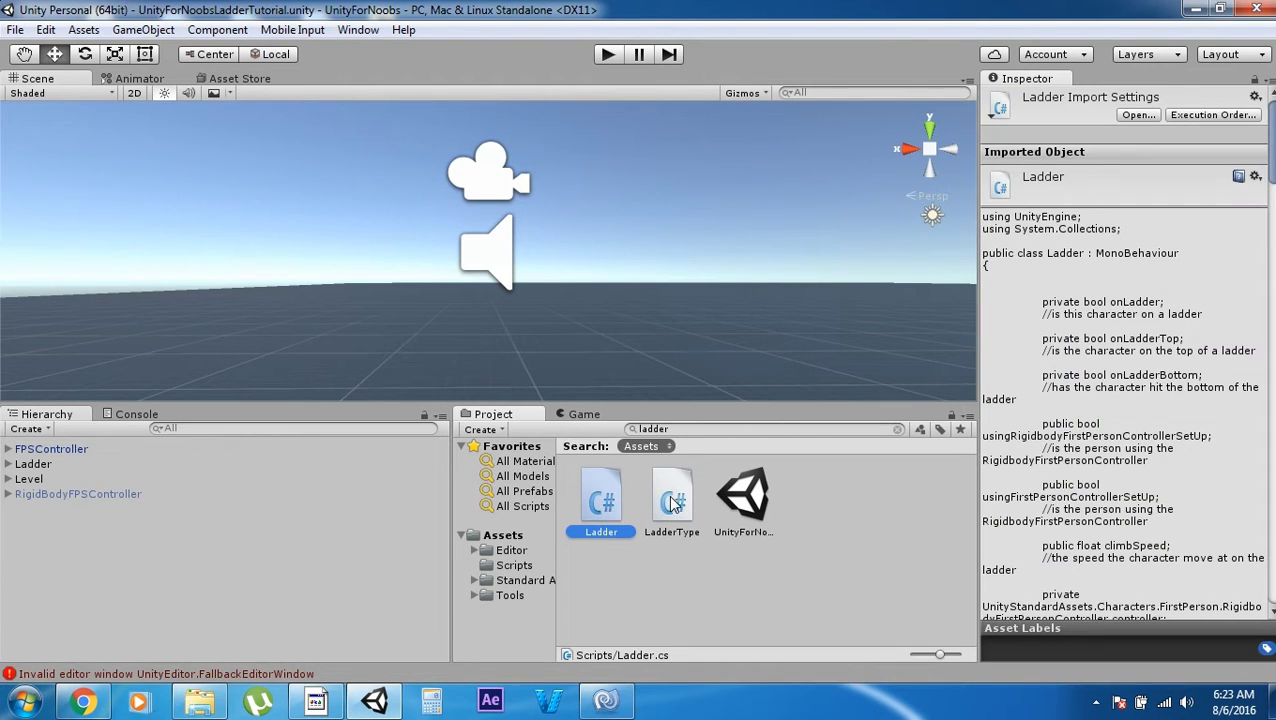
{"action": "left_click", "coordinate": [673, 505]}
{"action": "left_click", "coordinate": [599, 502]}
{"action": "left_click", "coordinate": [673, 505]}
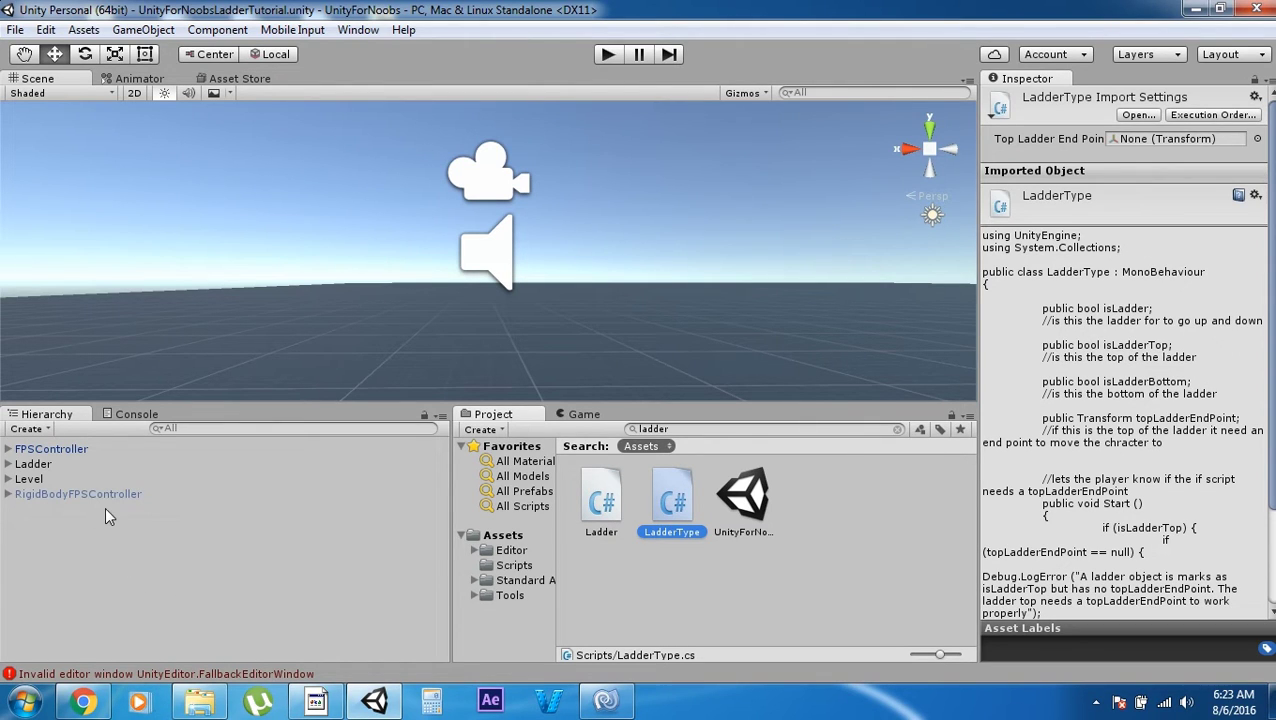
{"action": "left_click", "coordinate": [40, 460]}
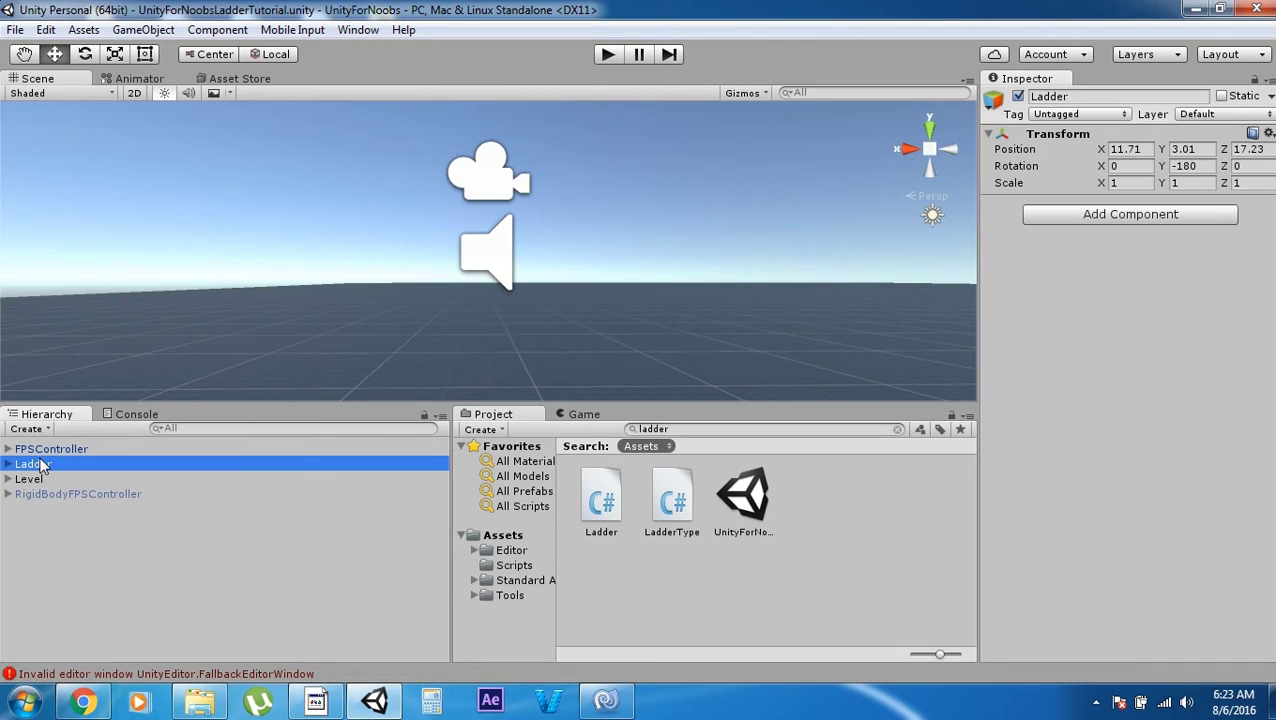
- Frame Ladder, expand its children and LadderTop, and select the LadderTop trigger cube
{"action": "double_click", "coordinate": [37, 465]}
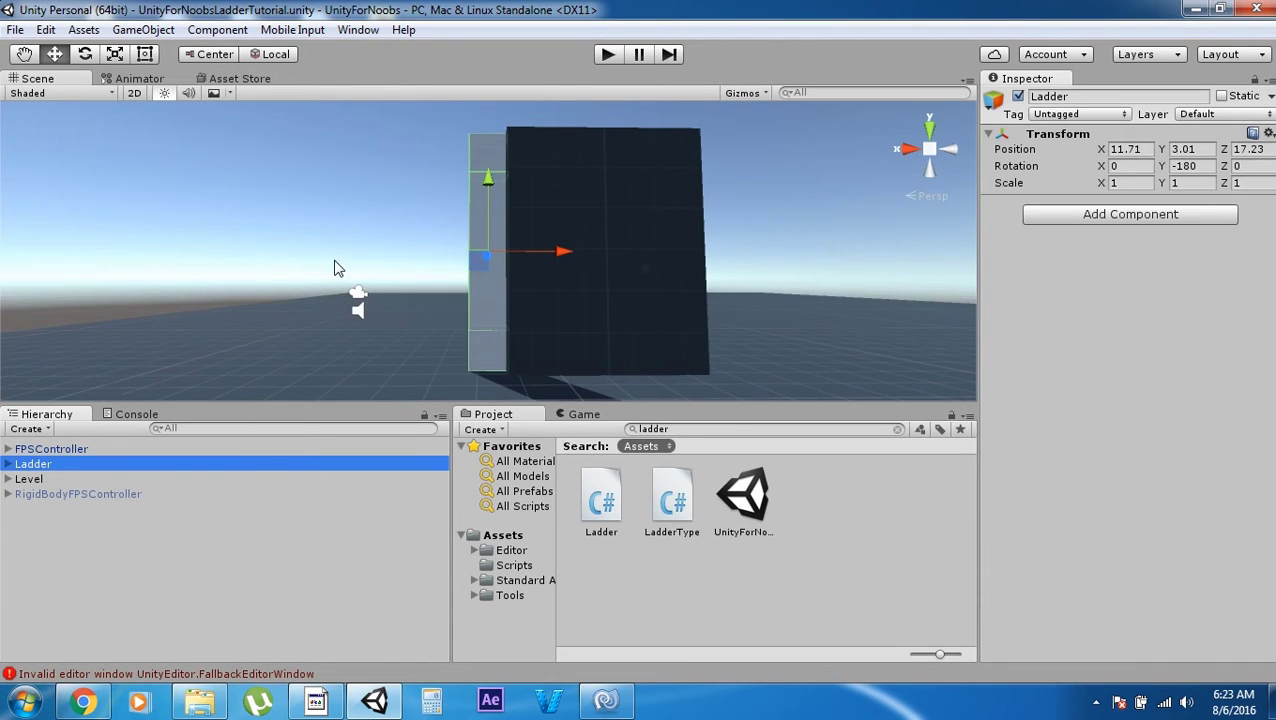
{"action": "left_click", "coordinate": [9, 465]}
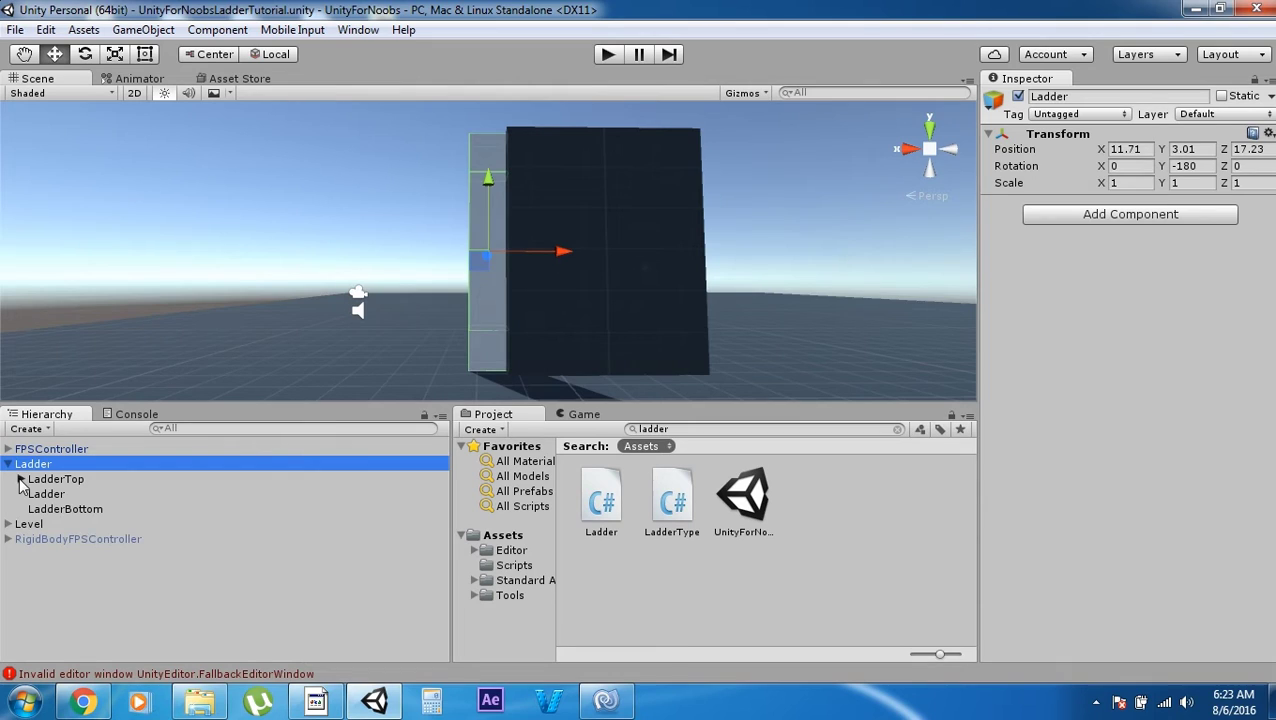
{"action": "left_click", "coordinate": [21, 479]}
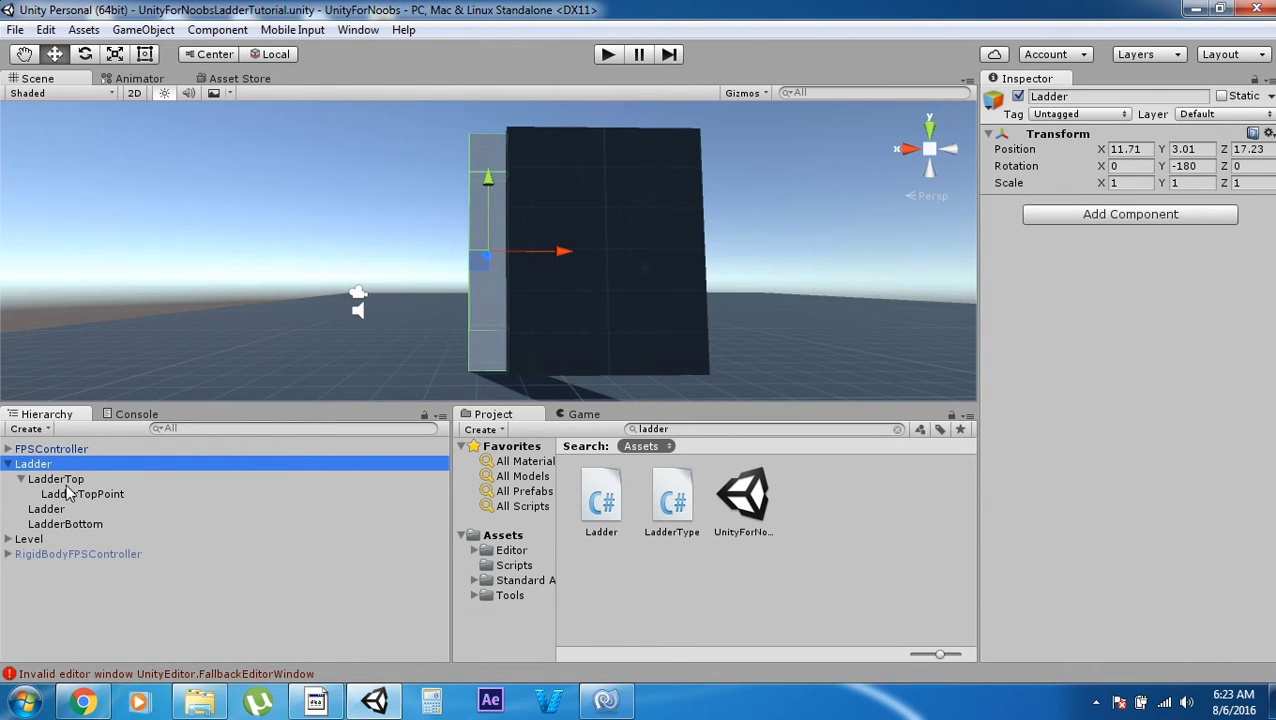
{"action": "left_click", "coordinate": [28, 481]}
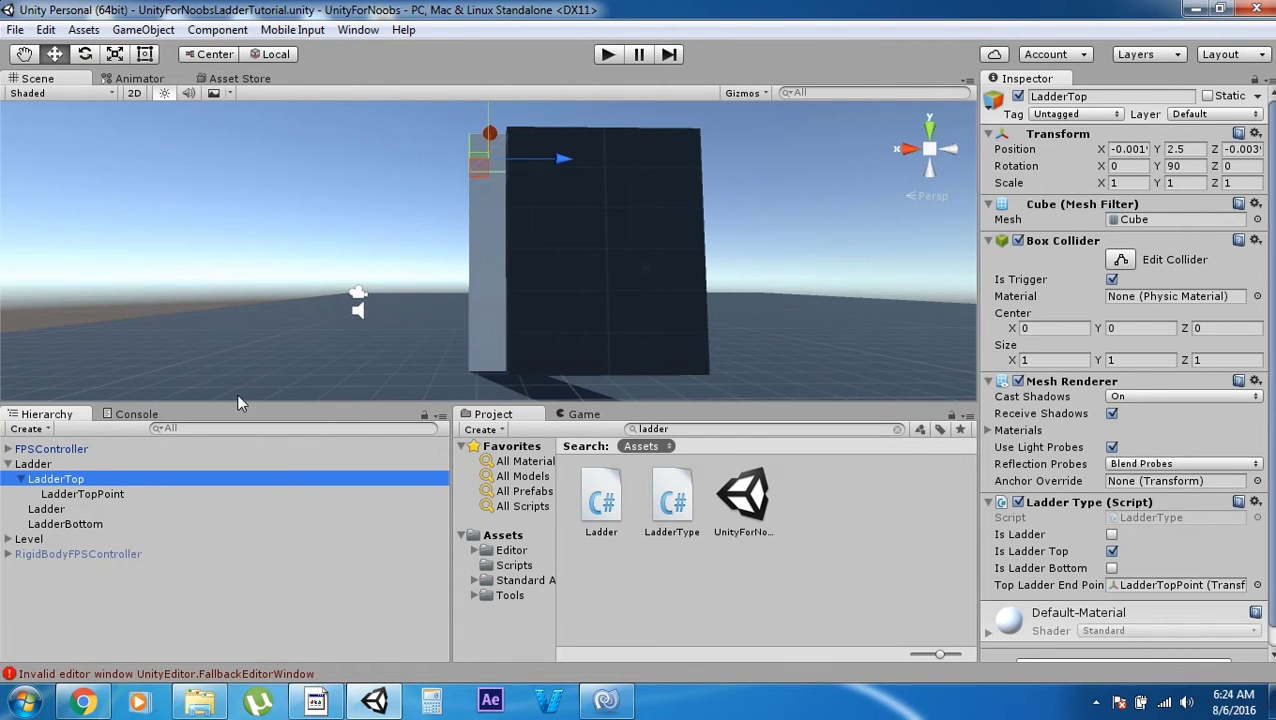
- Compare the Ladder Type flags on Ladder, LadderBottom and LadderTop, then frame LadderTop
{"action": "double_click", "coordinate": [46, 508]}
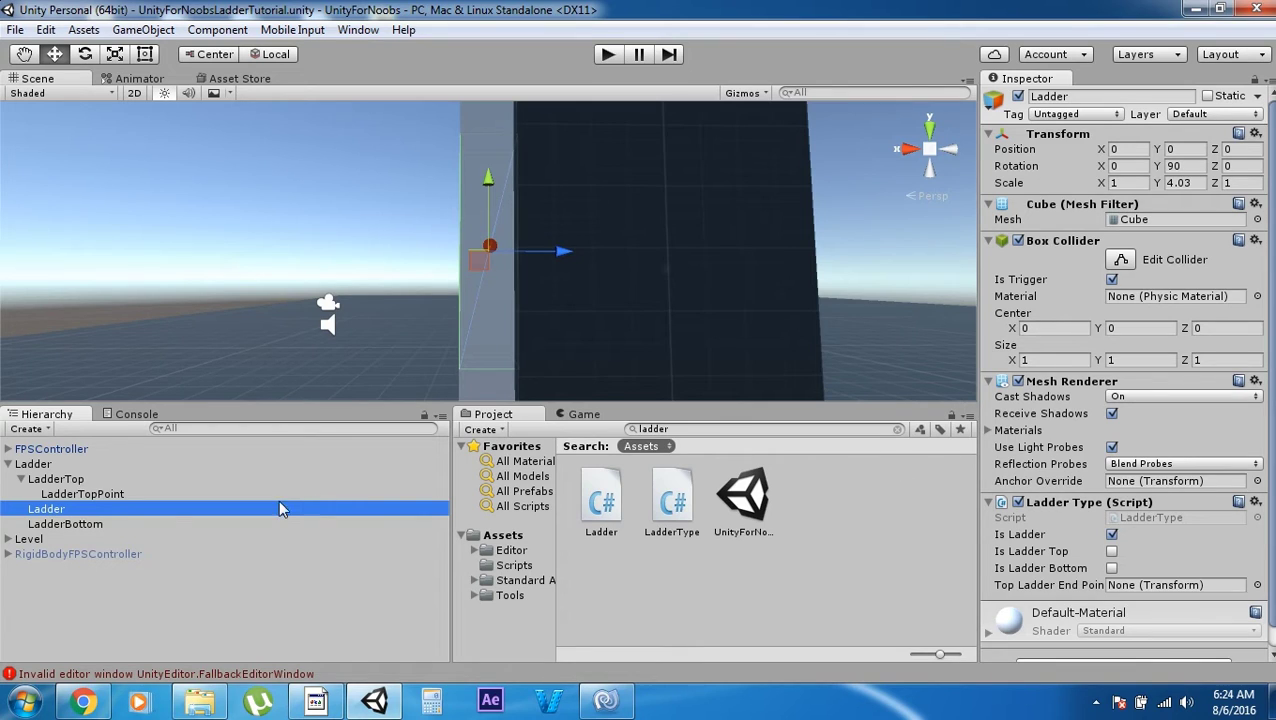
{"action": "left_click", "coordinate": [55, 525]}
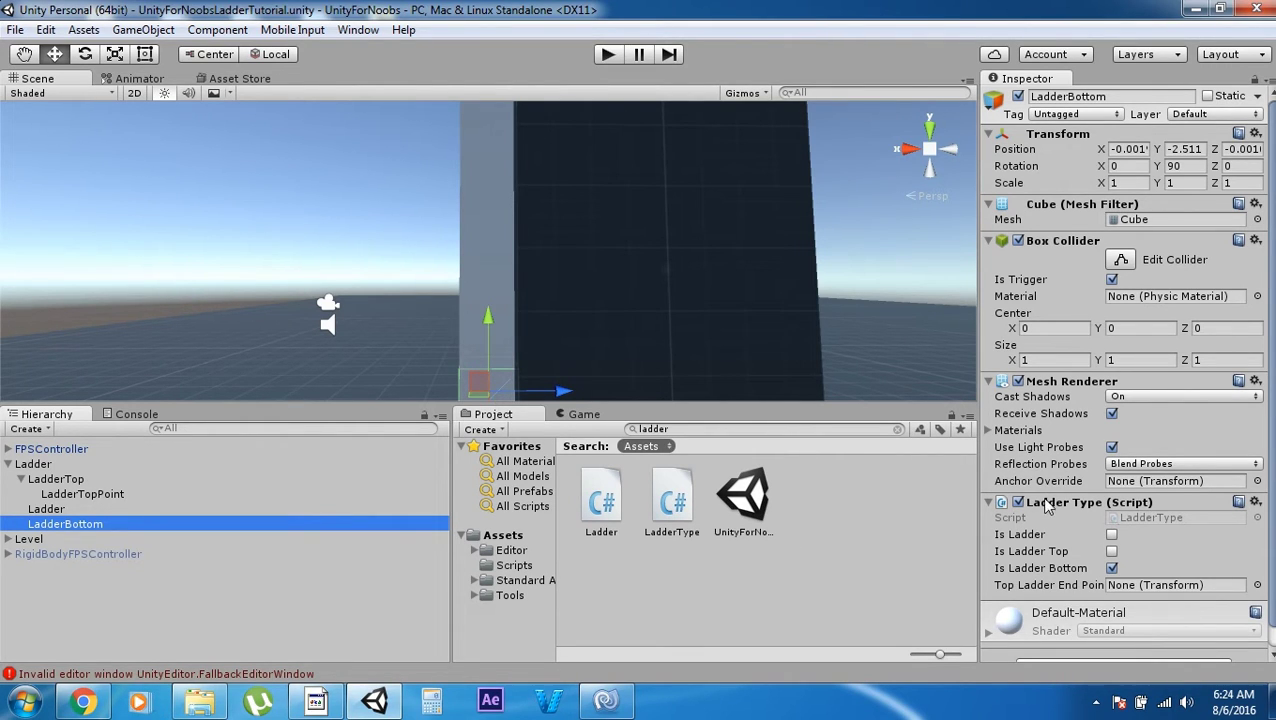
{"action": "left_click", "coordinate": [47, 481]}
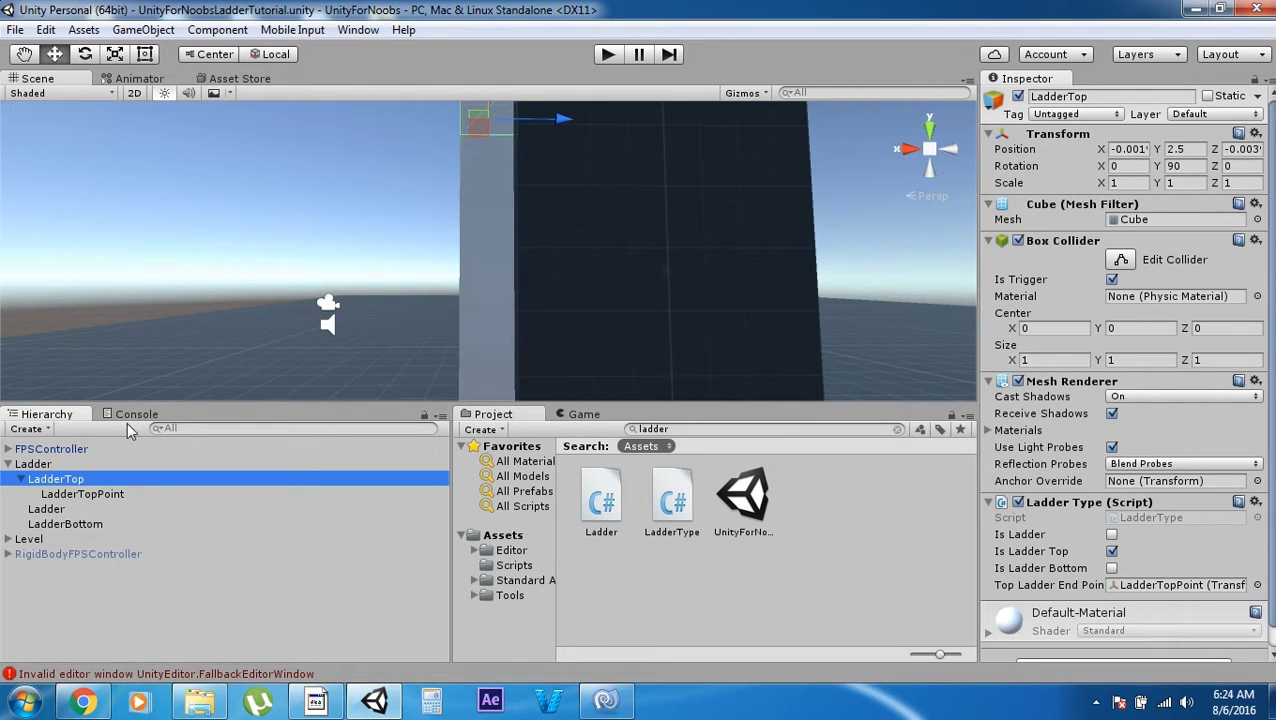
{"action": "double_click", "coordinate": [78, 484]}
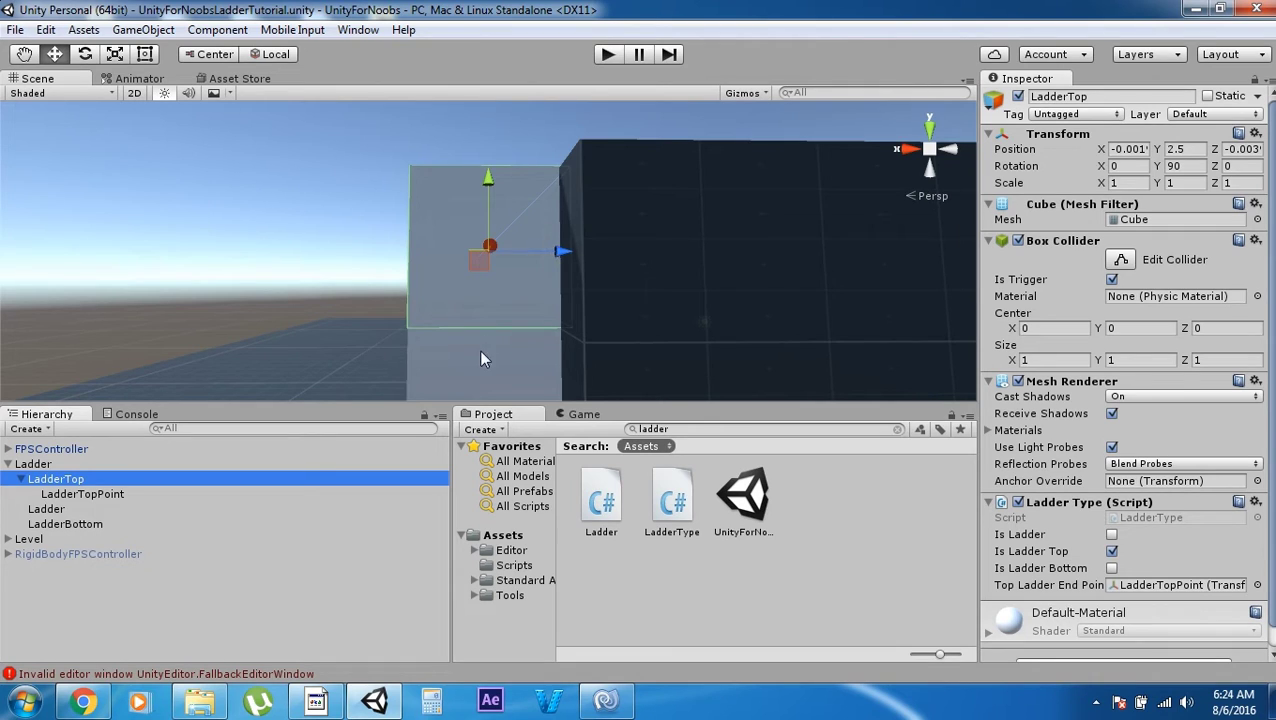
- Switch the Scene view to an orthographic front view and frame LadderTopPoint
{"action": "left_click_drag", "start_coordinate": [535, 228], "coordinate": [349, 315], "text": "alt"}
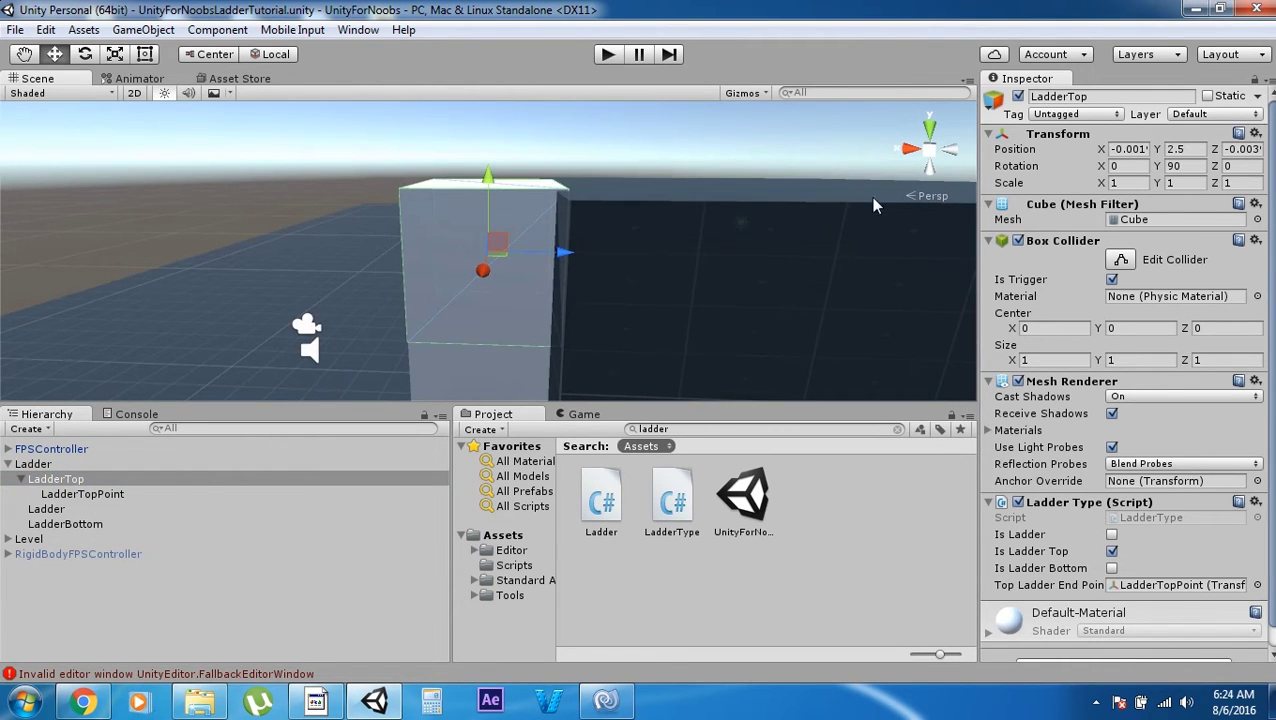
{"action": "left_click", "coordinate": [925, 199]}
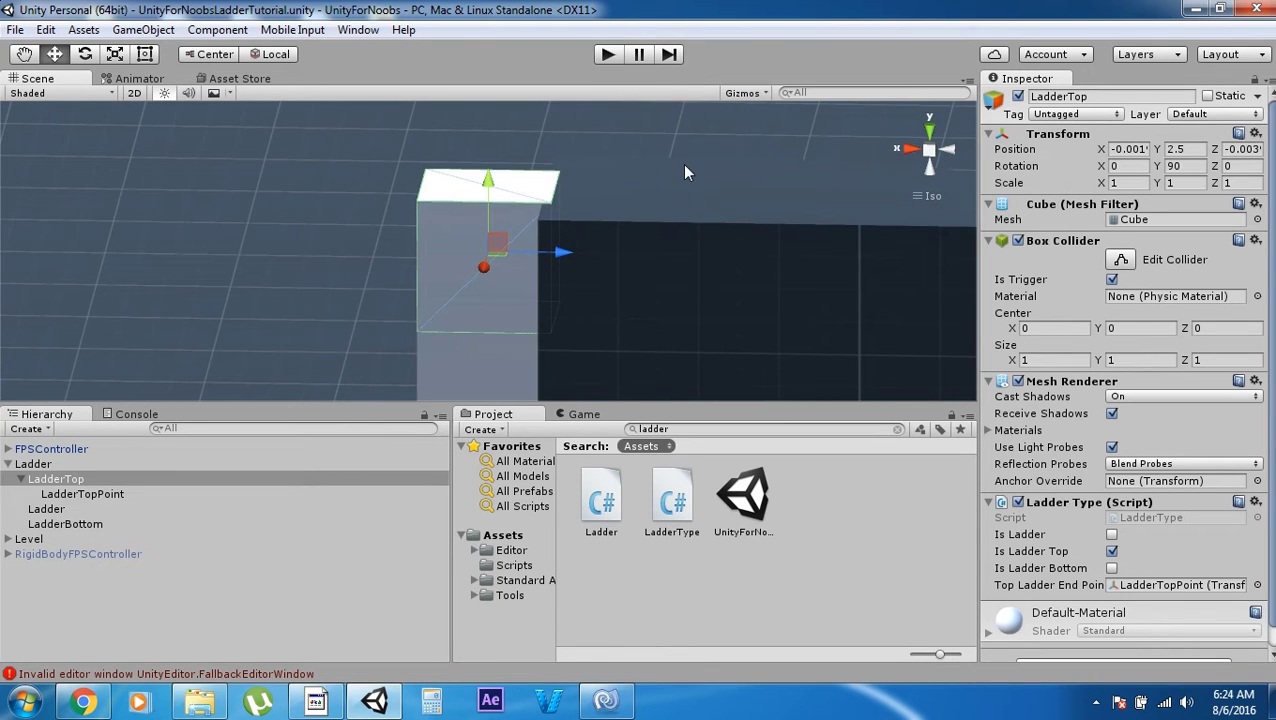
{"action": "left_click", "coordinate": [907, 152]}
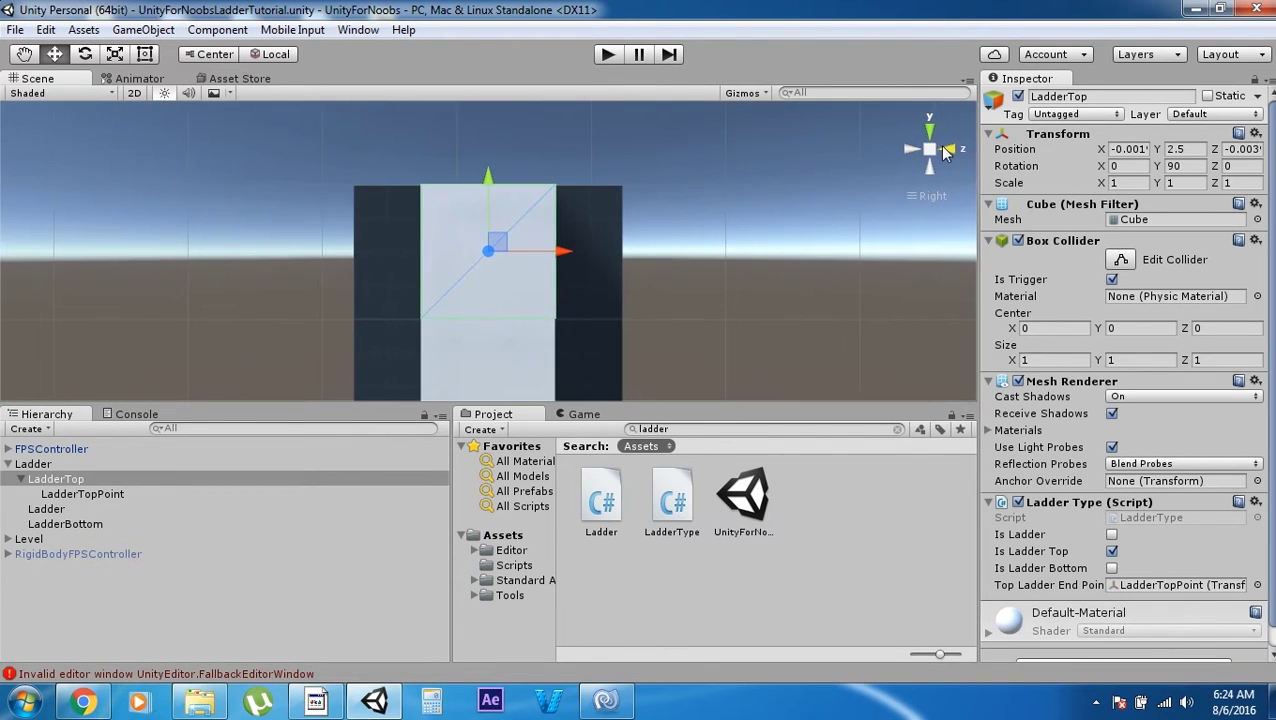
{"action": "left_click", "coordinate": [948, 150]}
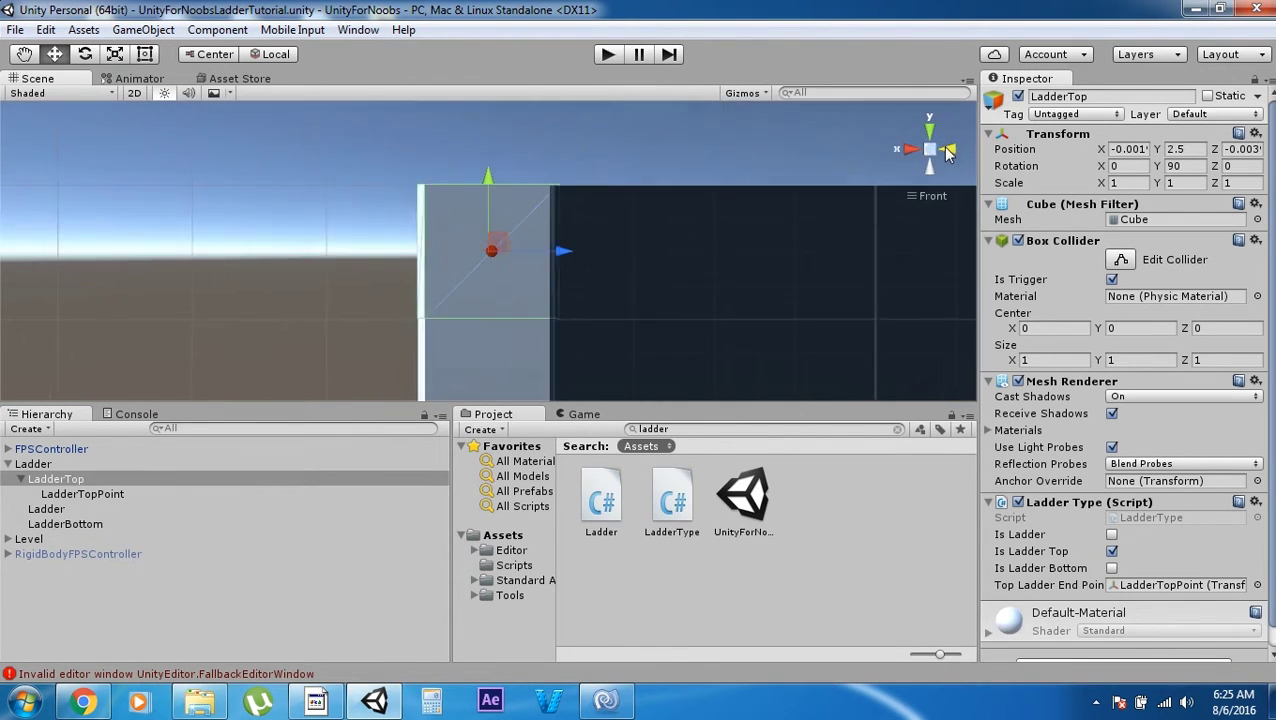
{"action": "left_click", "coordinate": [76, 494]}
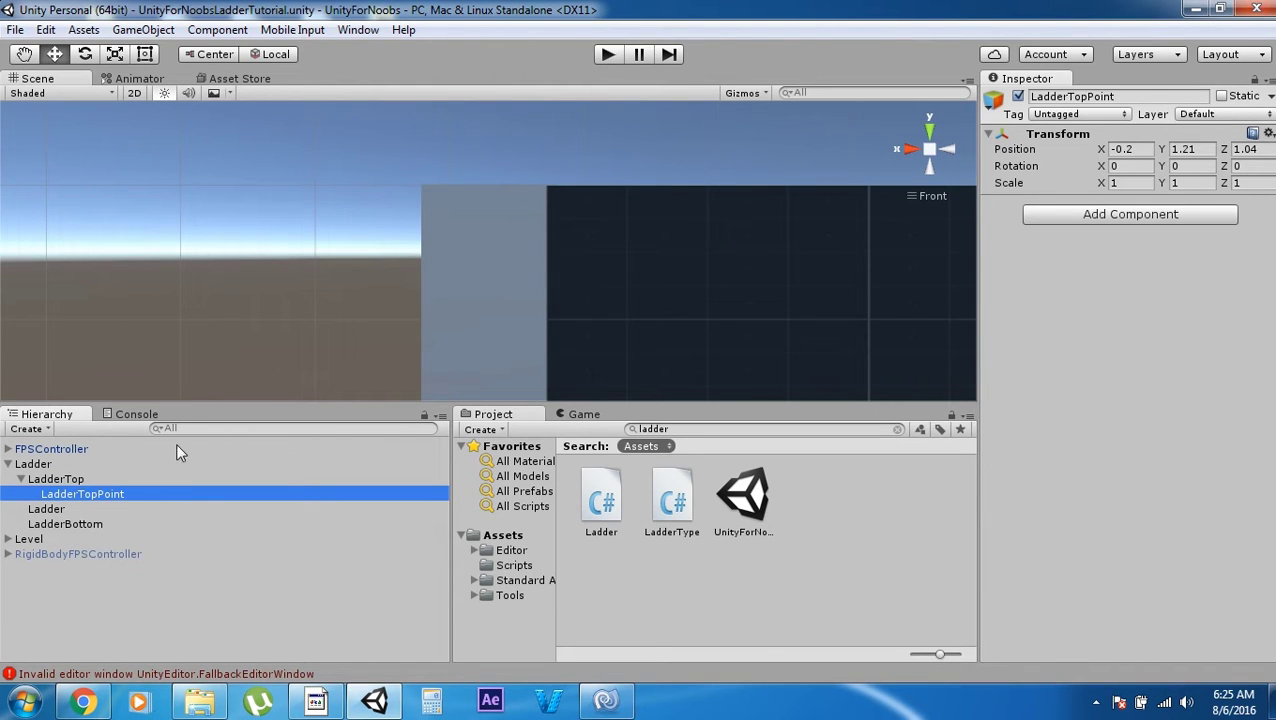
{"action": "double_click", "coordinate": [146, 492]}
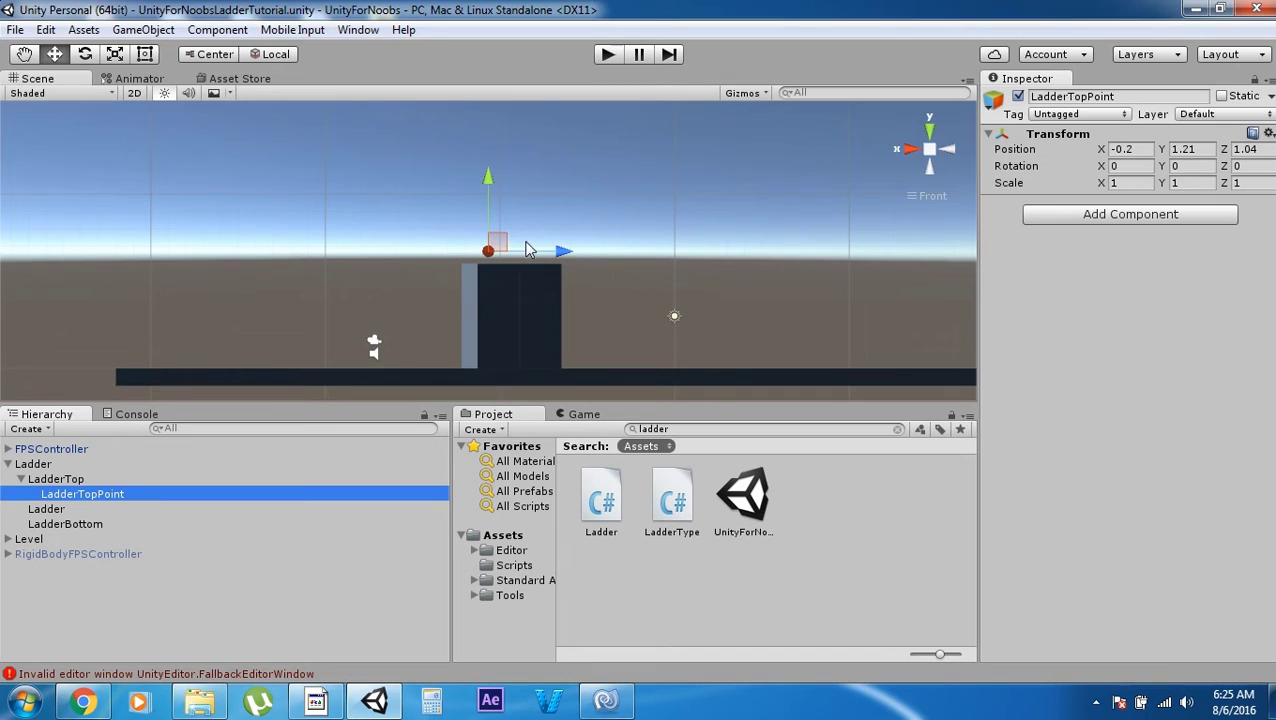
{"action": "left_click", "coordinate": [70, 479]}
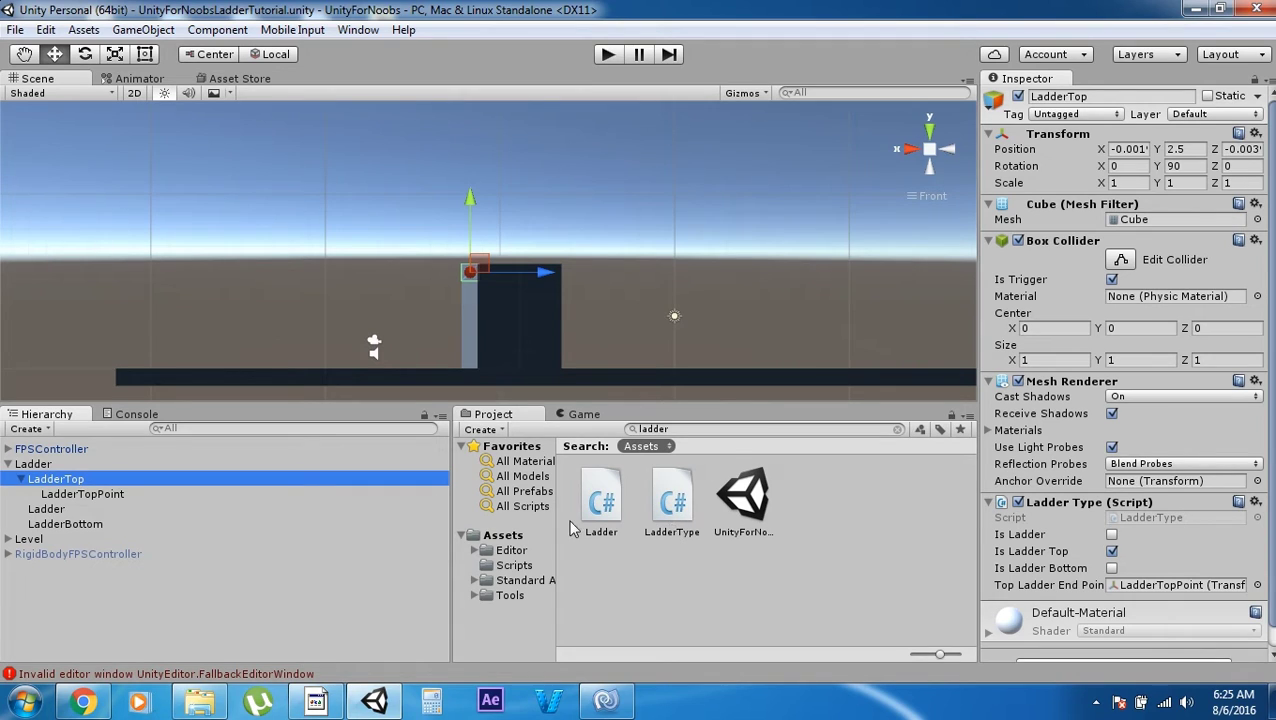
{"action": "left_click", "coordinate": [684, 515]}
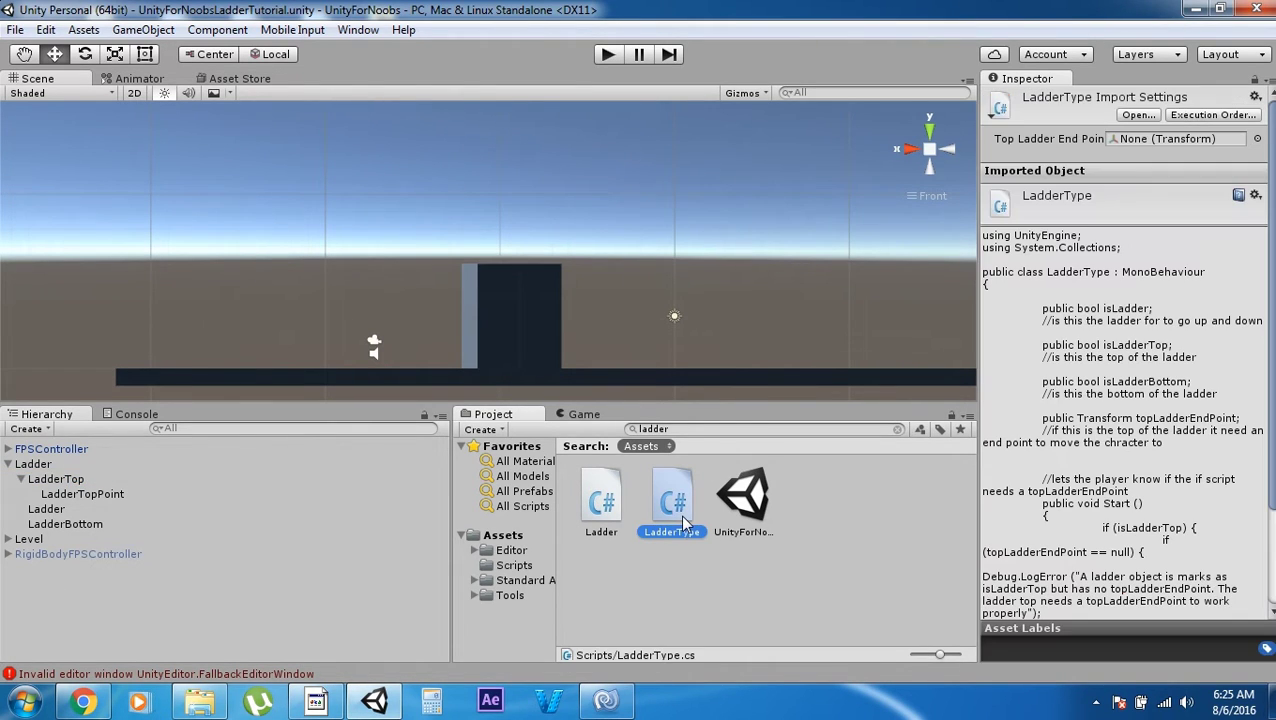
{"action": "left_click", "coordinate": [50, 479]}
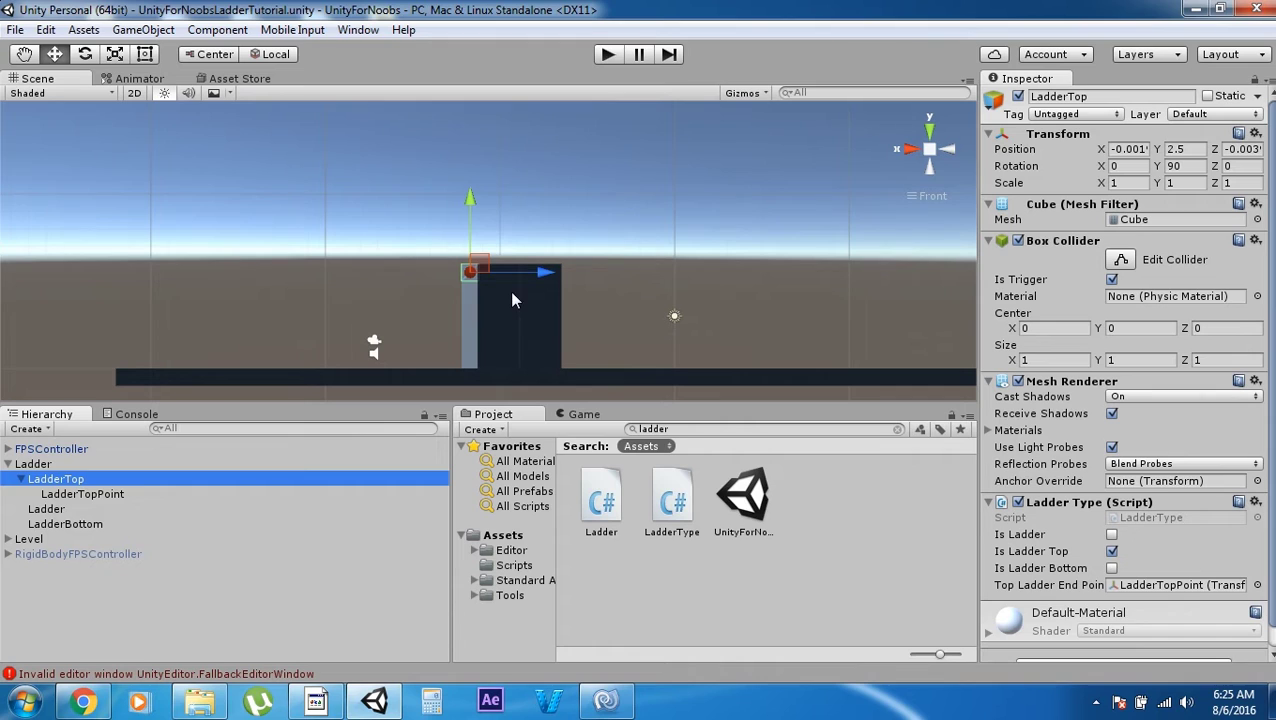
{"action": "left_click", "coordinate": [46, 510]}
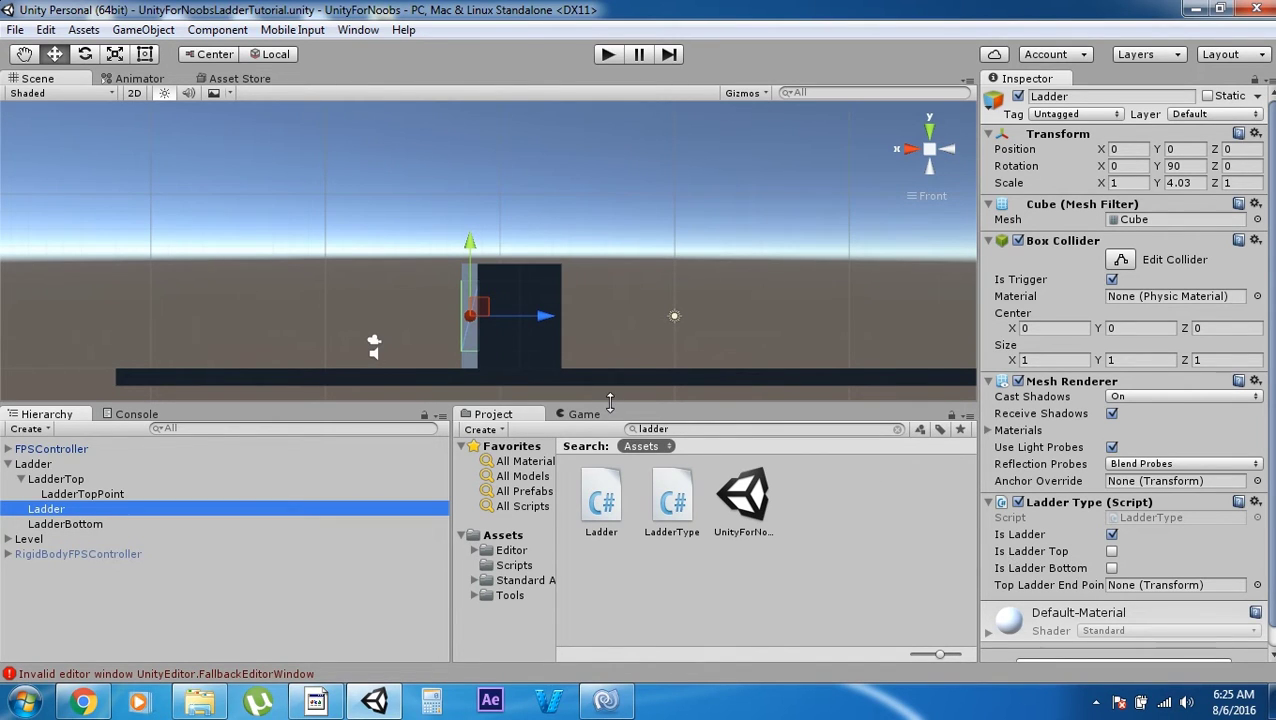
{"action": "left_click", "coordinate": [70, 479]}
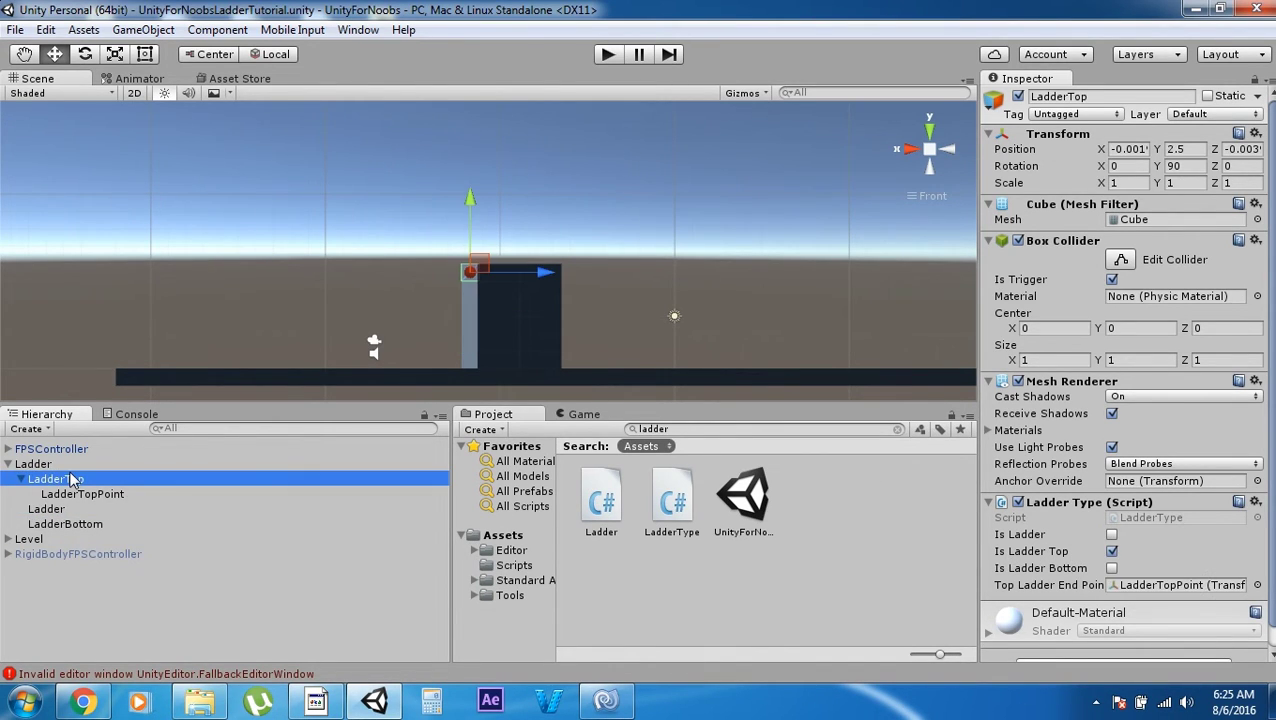
{"action": "left_click", "coordinate": [72, 494]}
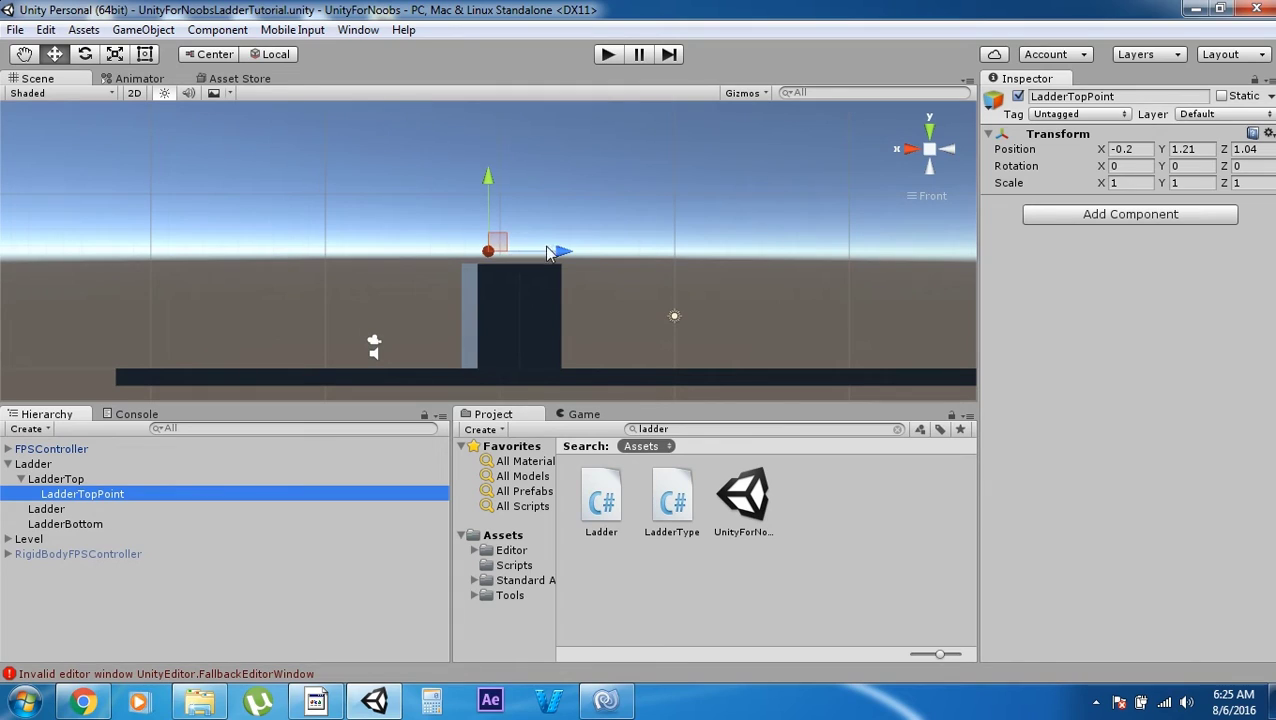
- Drag LadderTopPoint along Z to 0.93, then frame the LadderTop cube
{"action": "left_click_drag", "start_coordinate": [560, 250], "coordinate": [535, 253]}
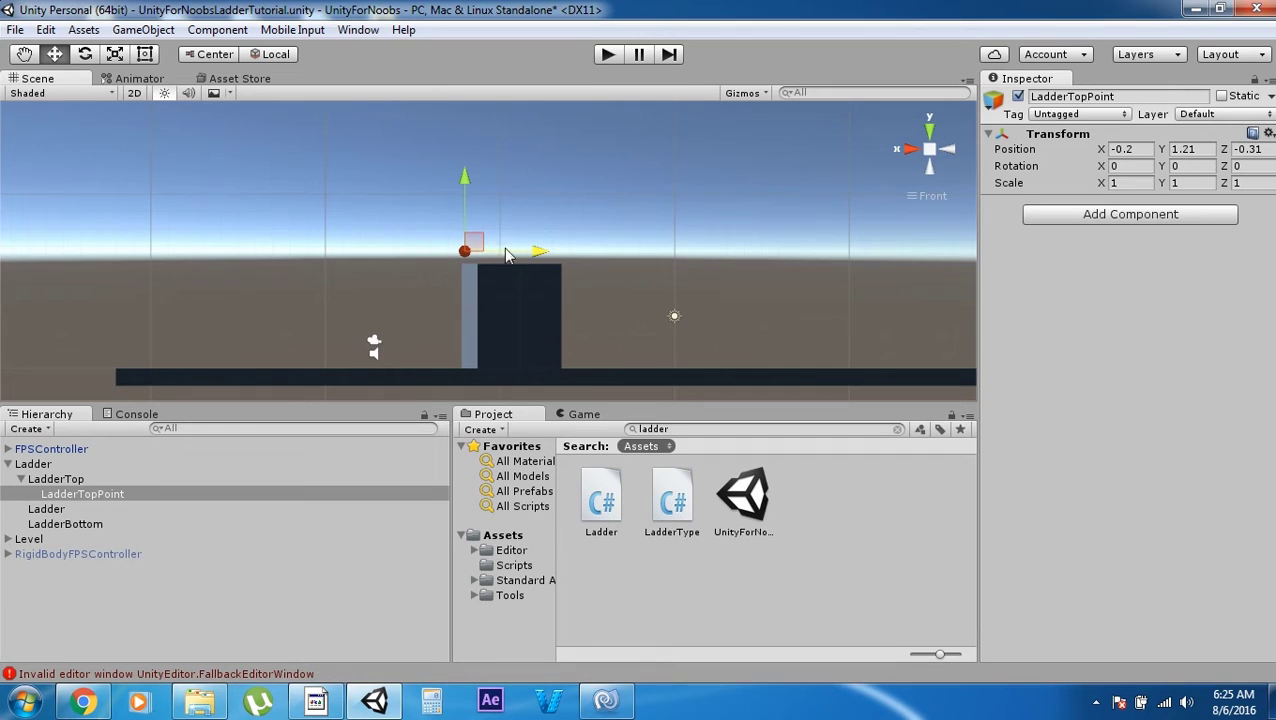
{"action": "left_click_drag", "start_coordinate": [535, 255], "coordinate": [557, 253]}
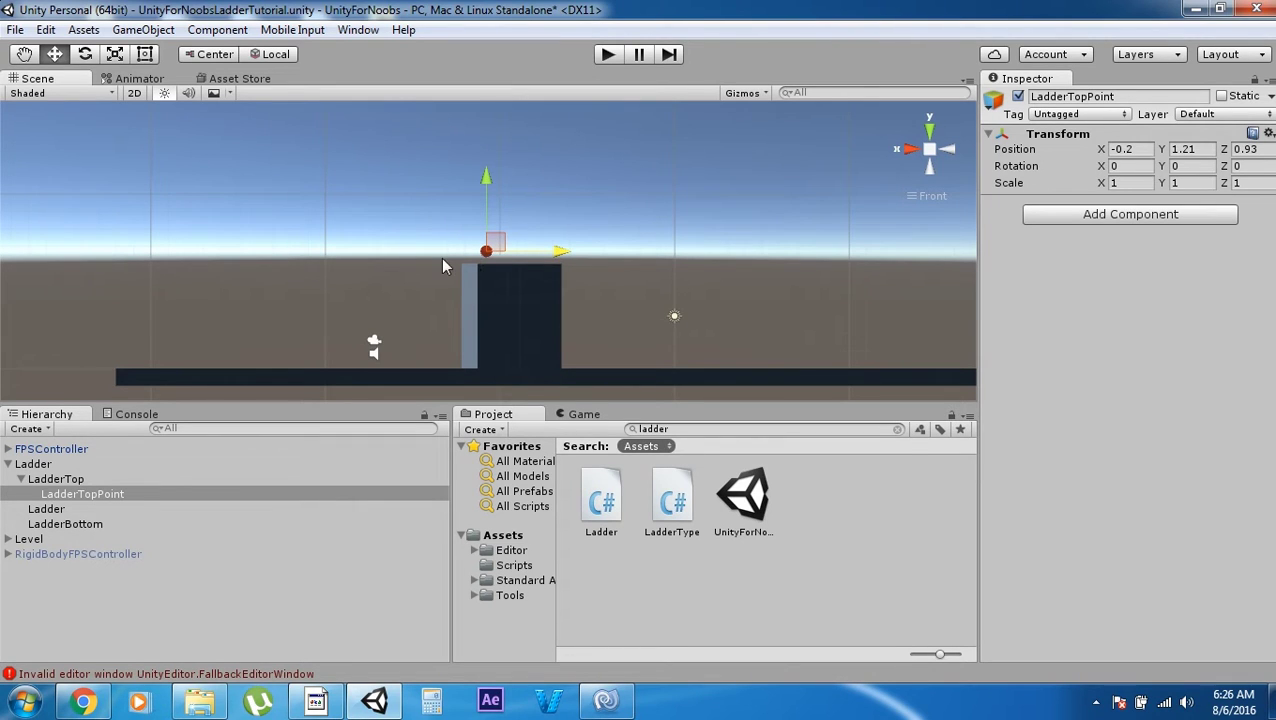
{"action": "double_click", "coordinate": [97, 478]}
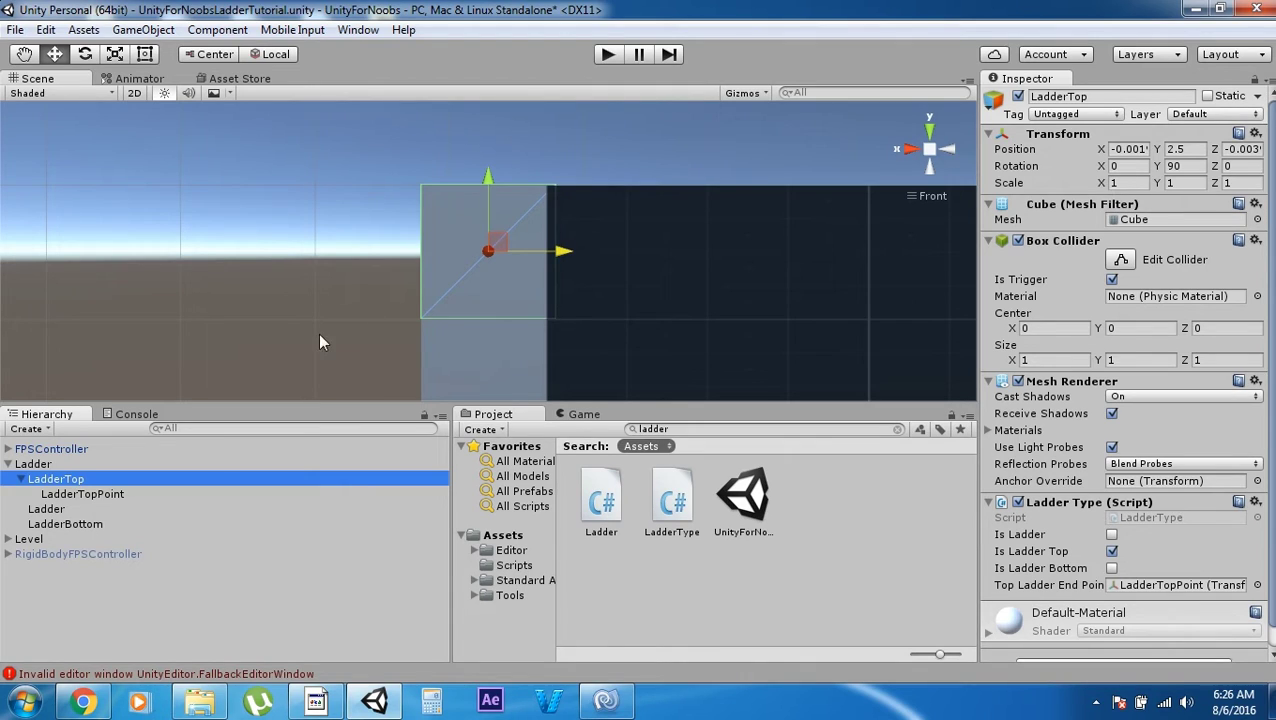
{"action": "left_click", "coordinate": [57, 495]}
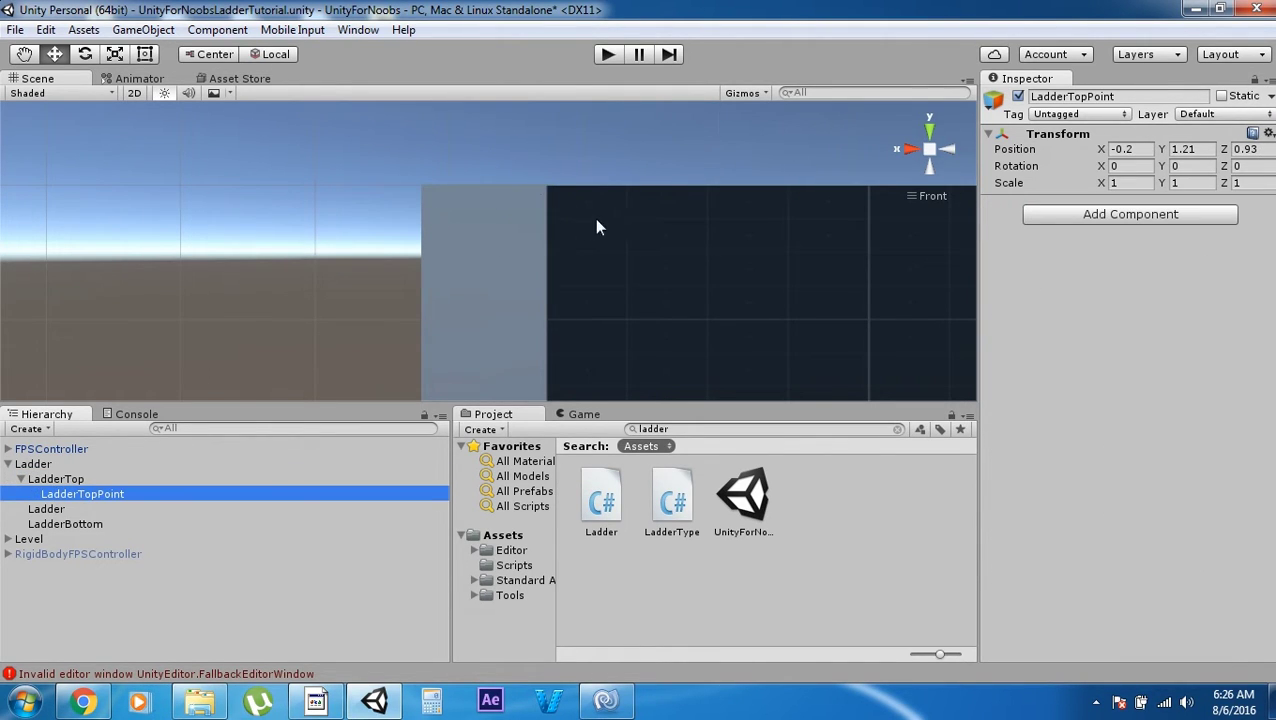
{"action": "left_click", "coordinate": [481, 247]}
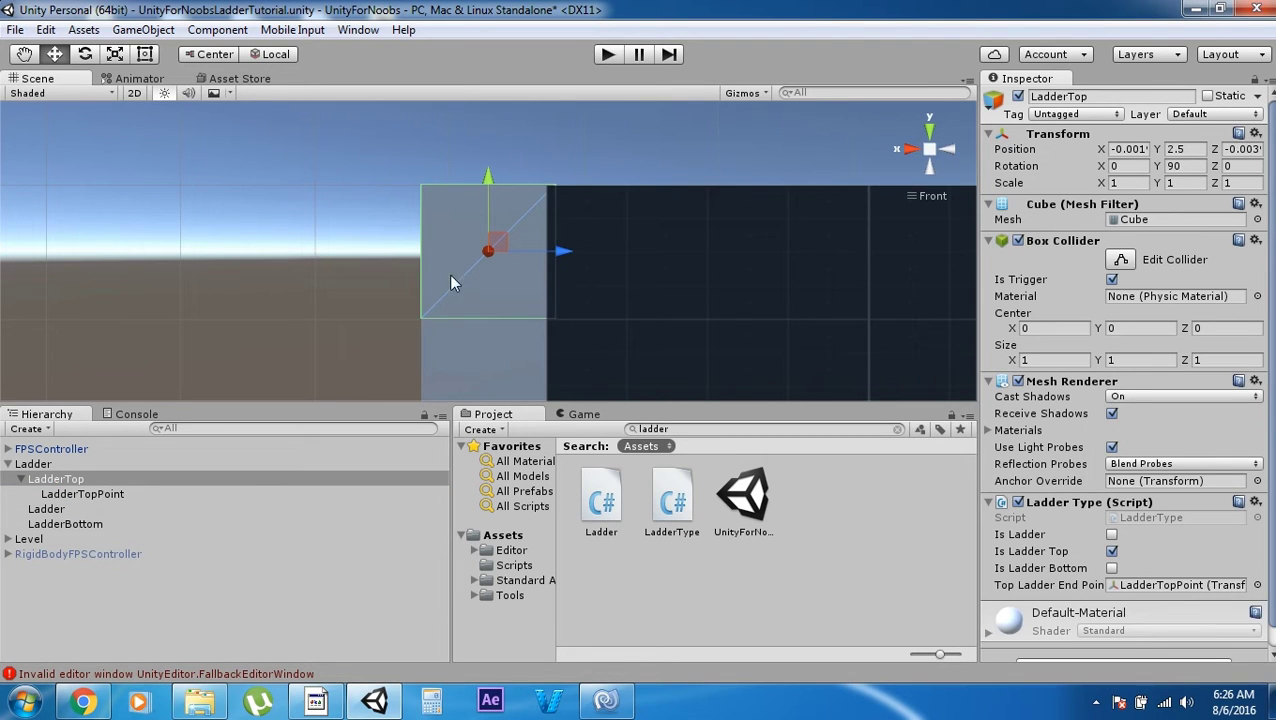
{"action": "scroll", "coordinate": [363, 374], "scroll_direction": "down", "scroll_amount": 2}
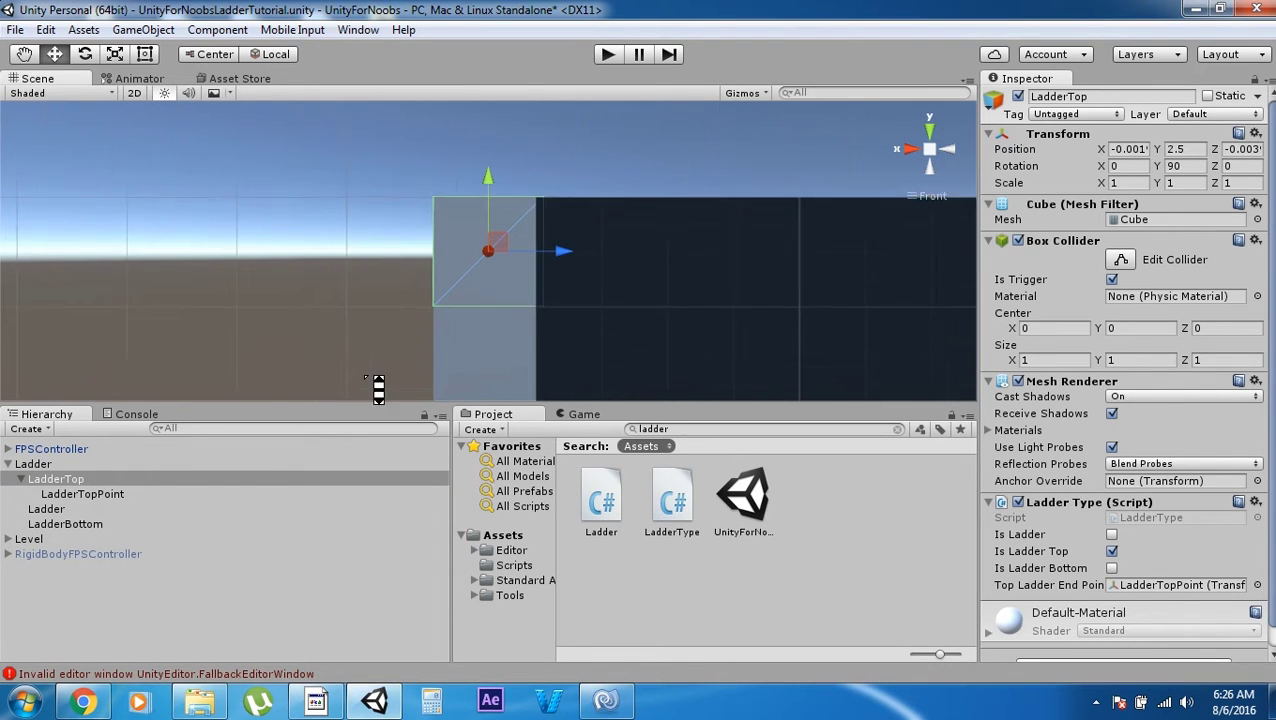
{"action": "scroll", "coordinate": [370, 385], "scroll_direction": "down", "scroll_amount": 3}
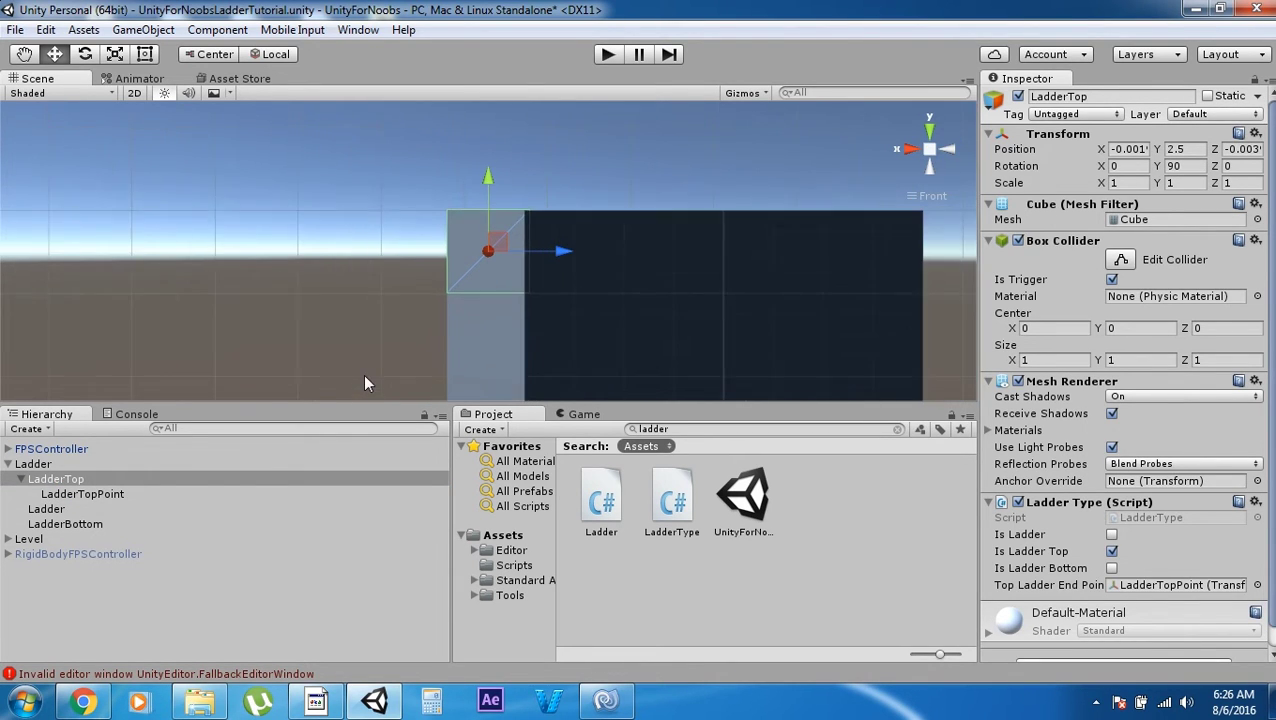
{"action": "left_click", "coordinate": [61, 496]}
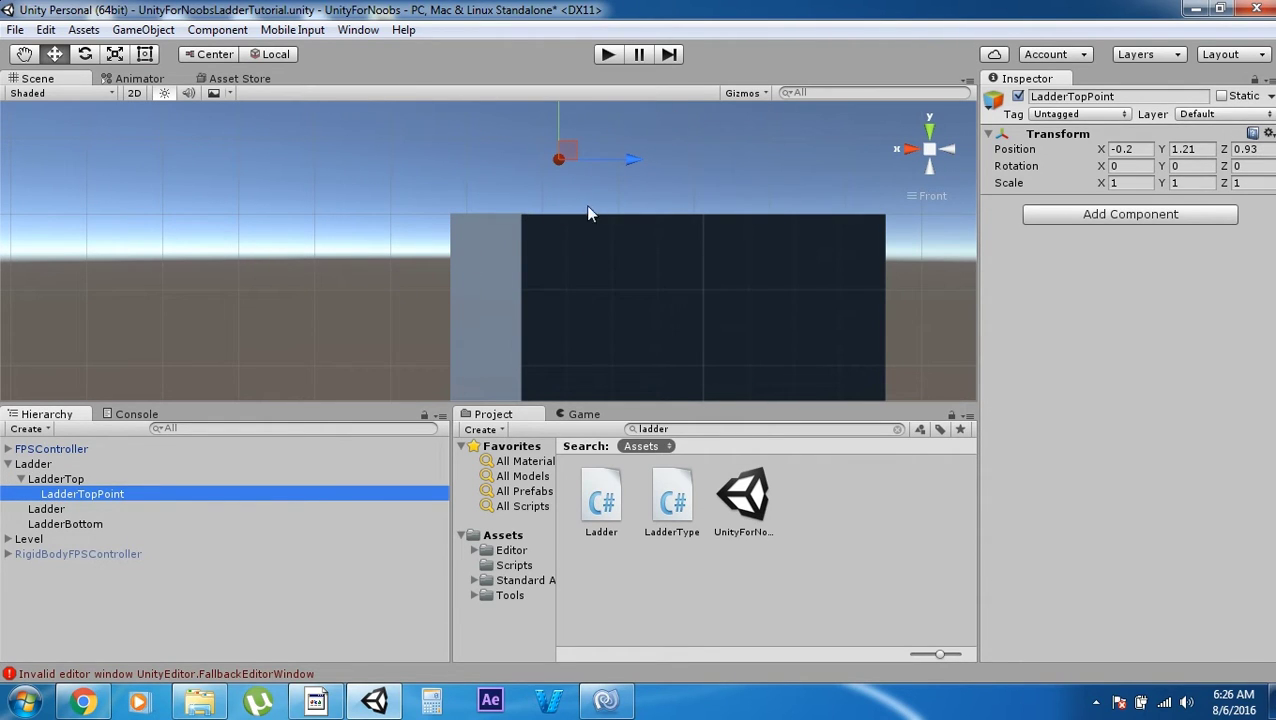
- Check LadderTop and LadderBottom Ladder Type flags, view LadderBottom at an angle, and select FPSController
{"action": "left_click", "coordinate": [76, 481]}
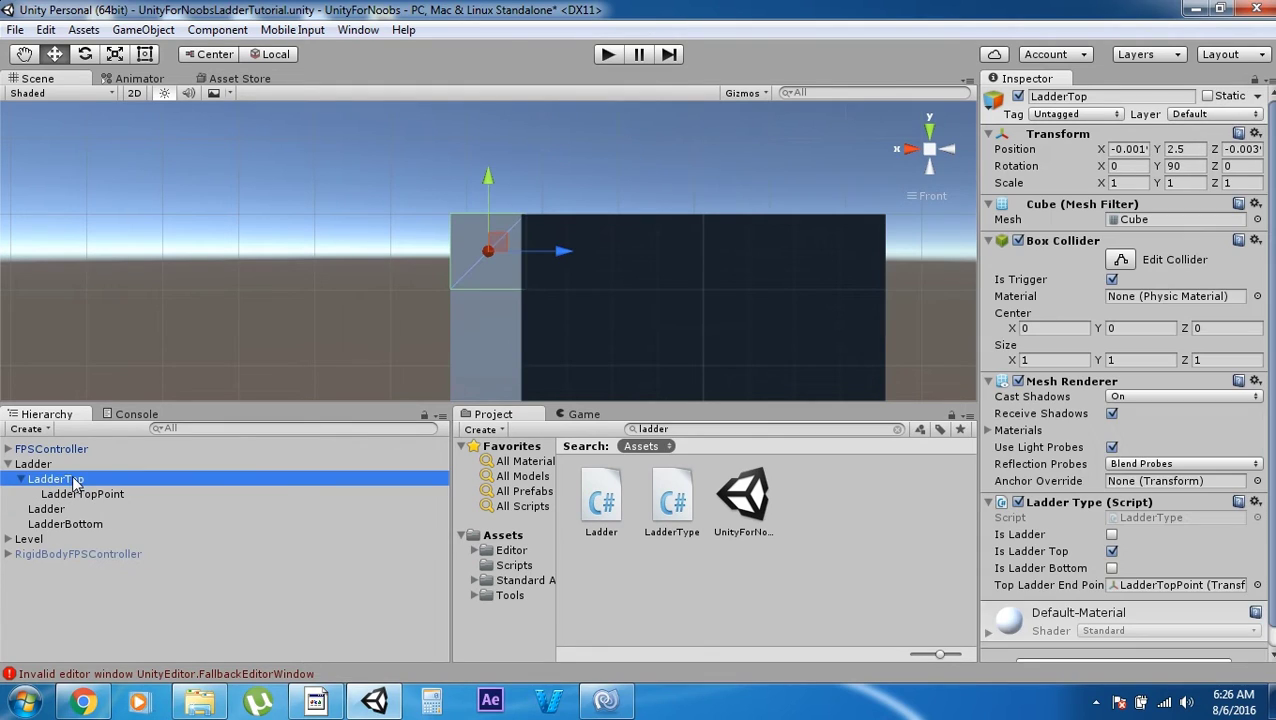
{"action": "left_click", "coordinate": [60, 524]}
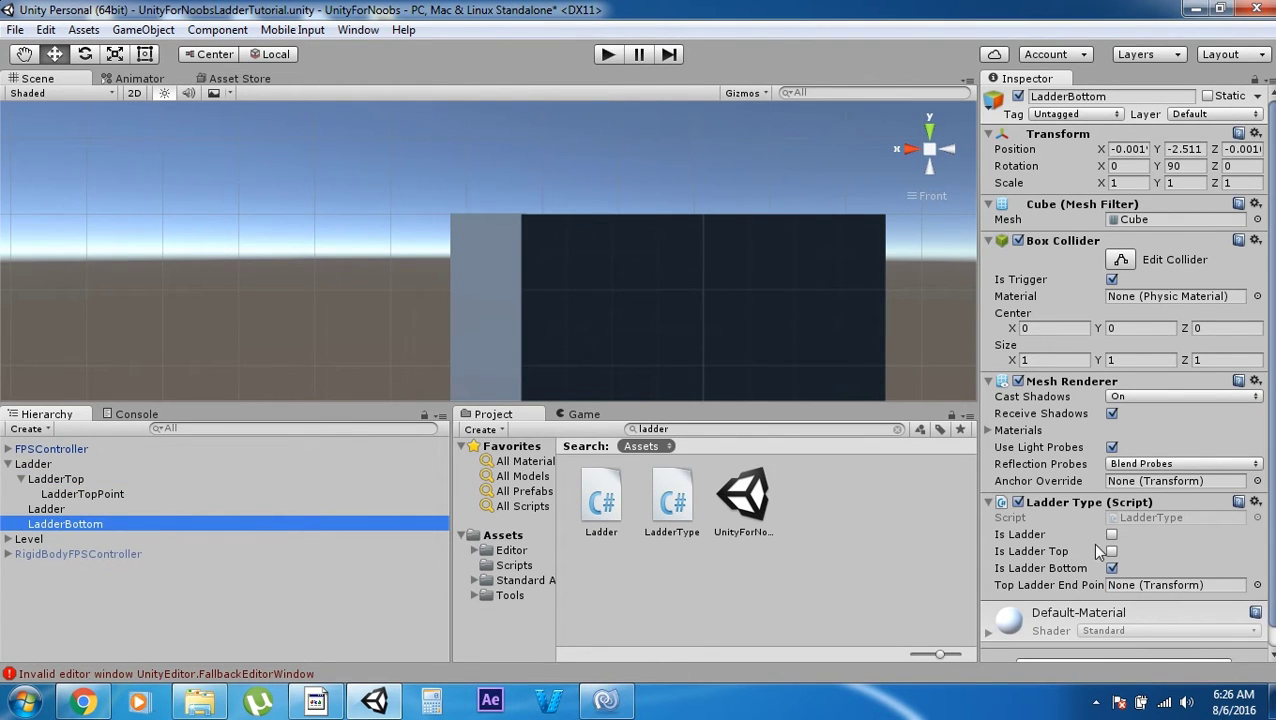
{"action": "double_click", "coordinate": [191, 524]}
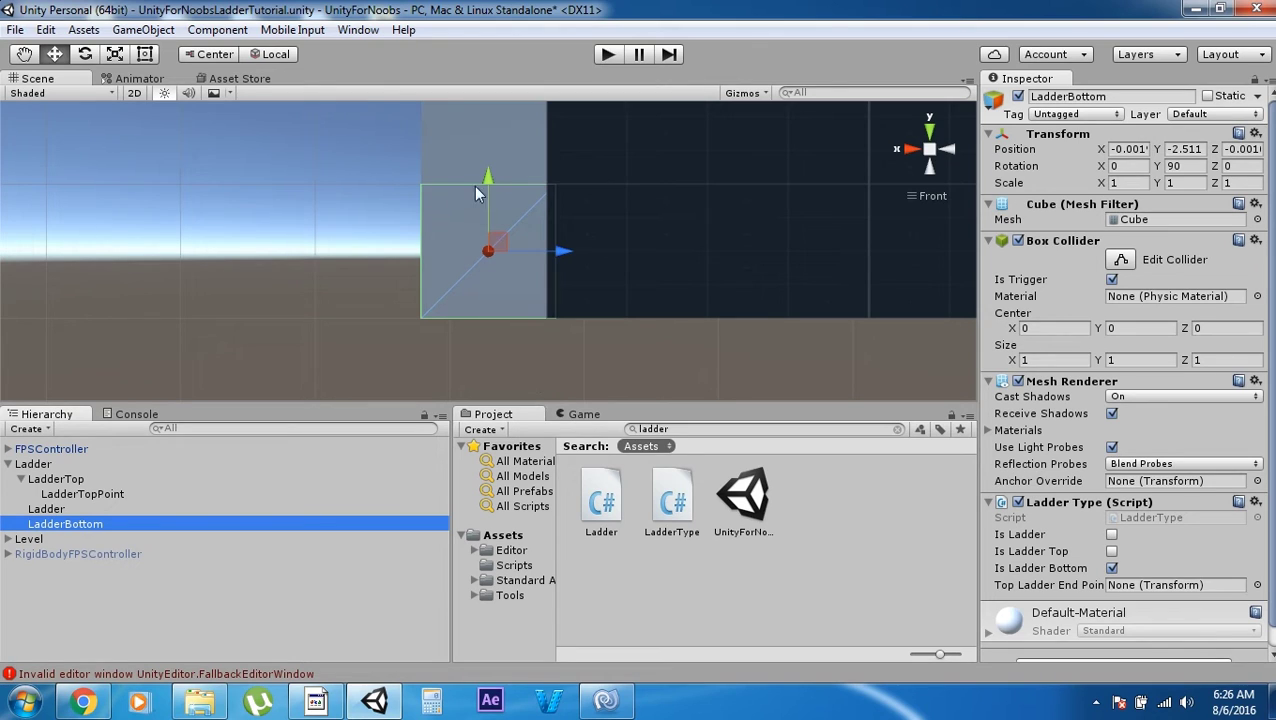
{"action": "left_click_drag", "start_coordinate": [293, 219], "coordinate": [453, 280], "text": "alt"}
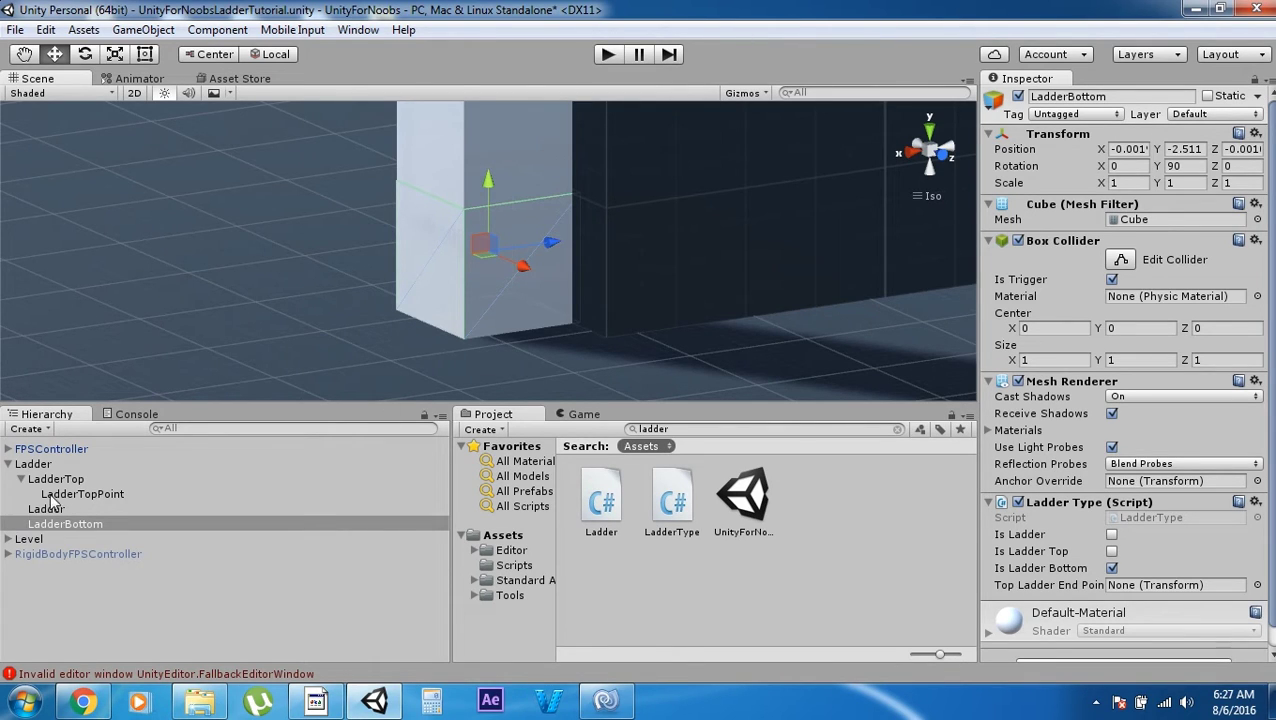
{"action": "left_click", "coordinate": [8, 464]}
- Review the FPSController's Ladder script (First Person, Climb Speed 5) and First Person Controller settings
{"action": "left_click", "coordinate": [30, 451]}
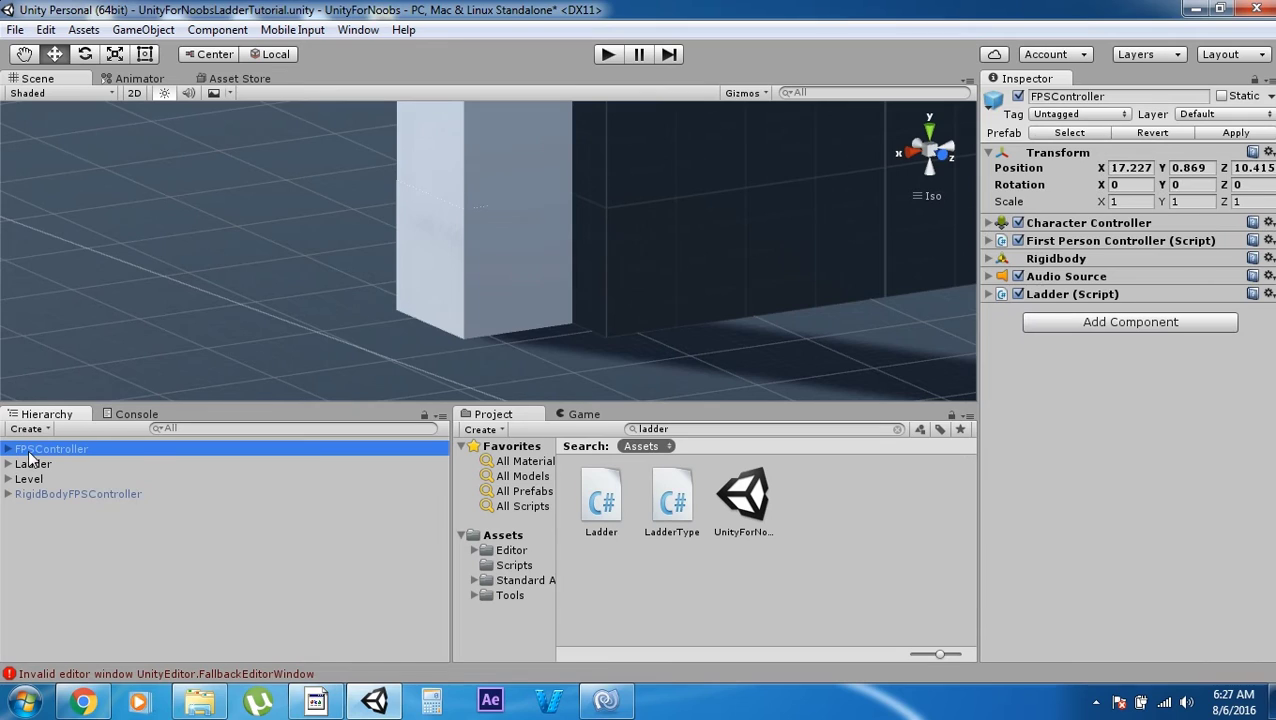
{"action": "left_click", "coordinate": [987, 297]}
{"action": "left_click", "coordinate": [987, 296]}
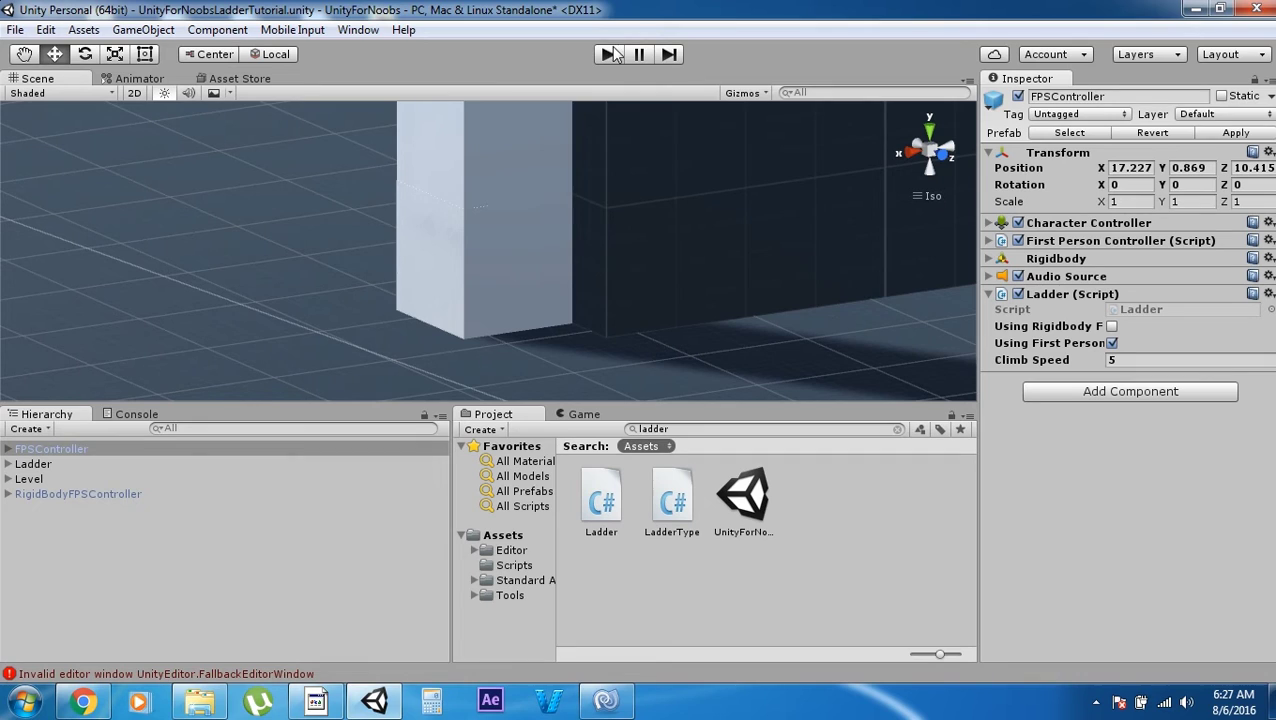
{"action": "left_click", "coordinate": [70, 461]}
{"action": "left_click", "coordinate": [70, 451]}
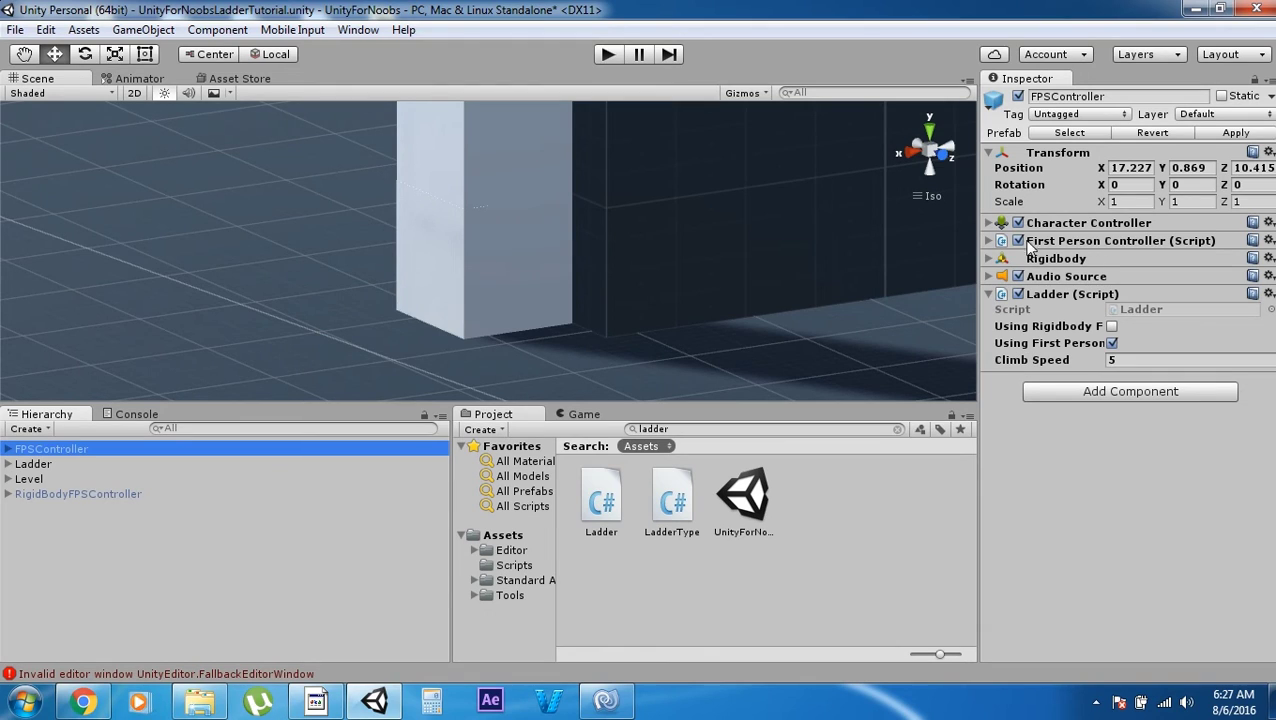
{"action": "left_click", "coordinate": [989, 245]}
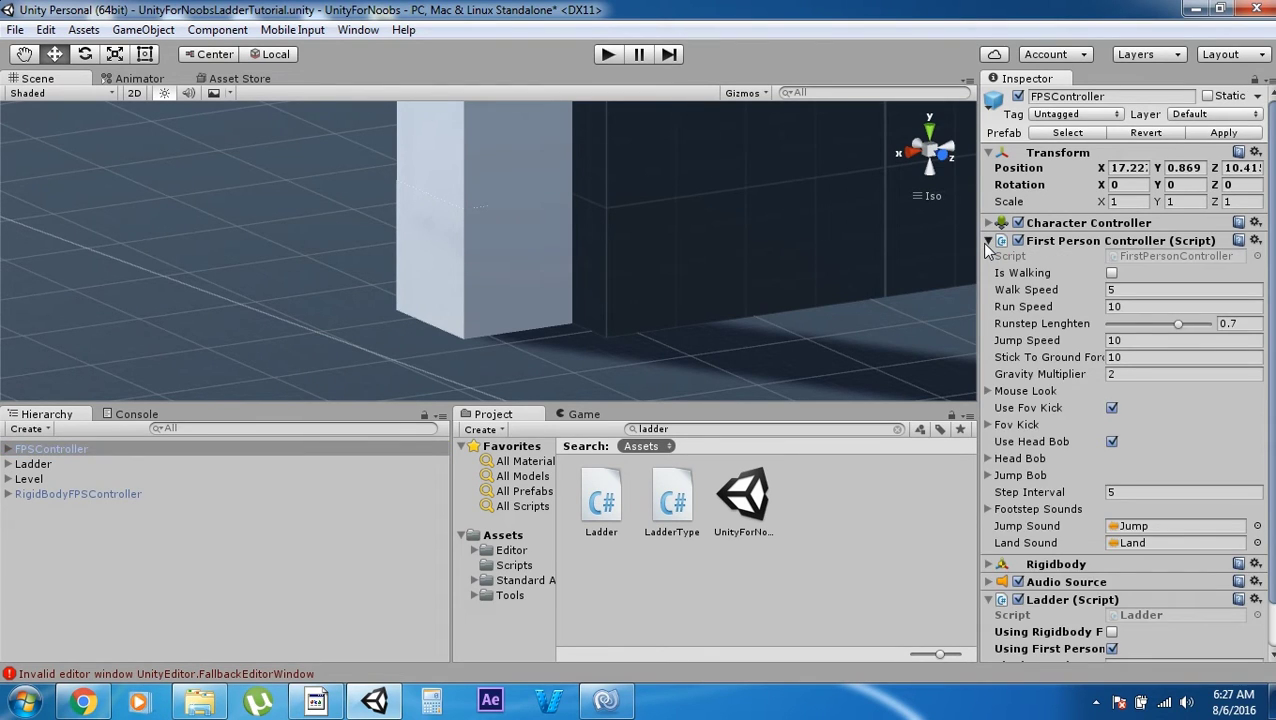
{"action": "left_click", "coordinate": [986, 244]}
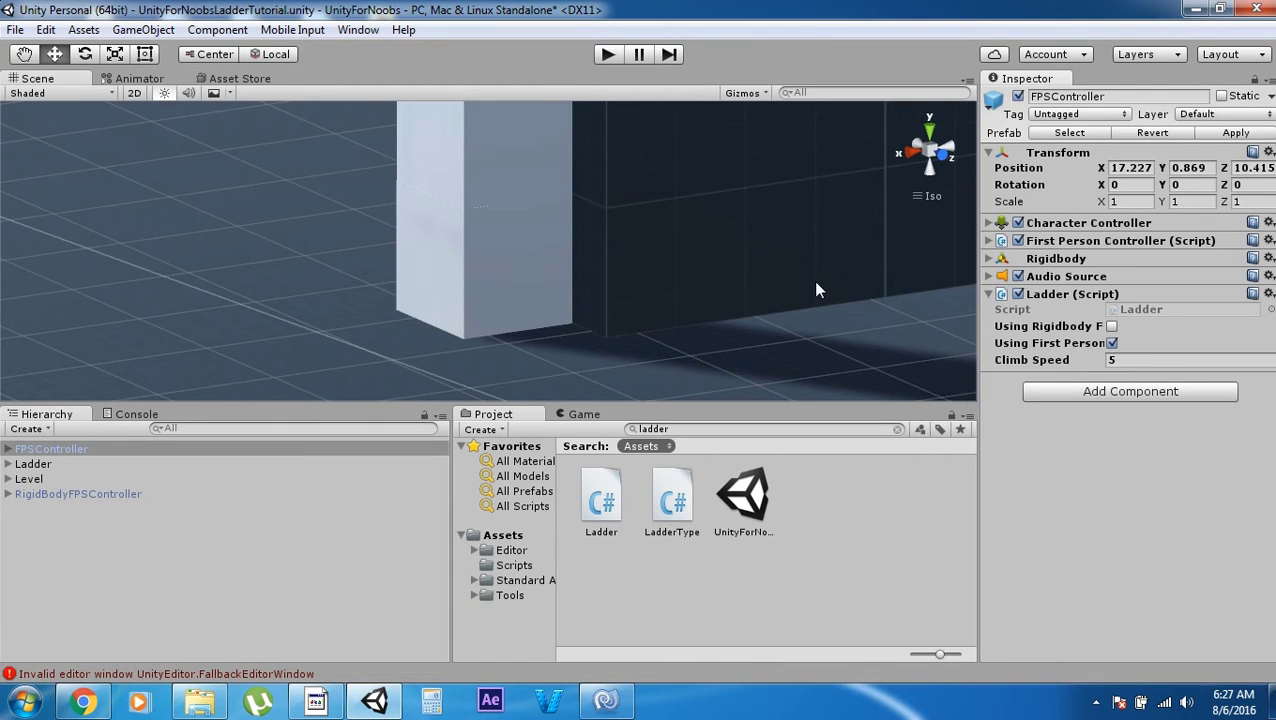
{"action": "left_click", "coordinate": [604, 55]}
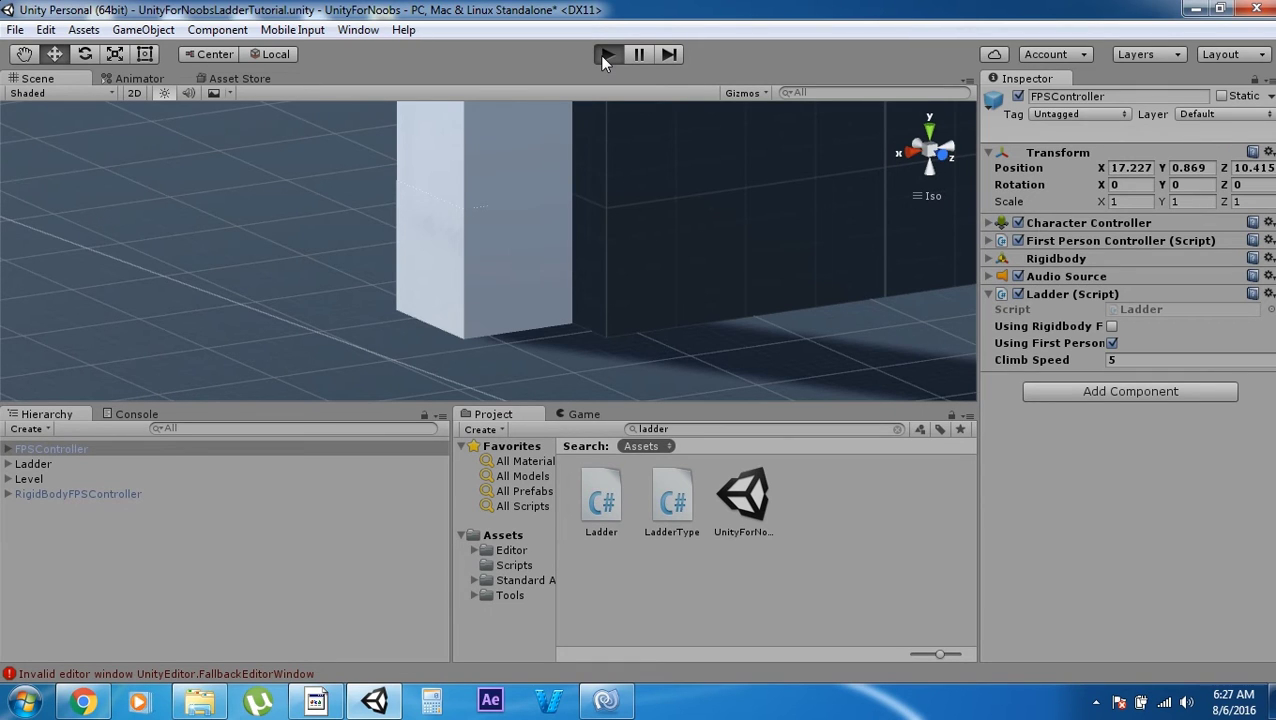
- Enter Play mode, walk toward the white pillar, and lower the system volume
{"action": "left_click", "coordinate": [604, 55]}
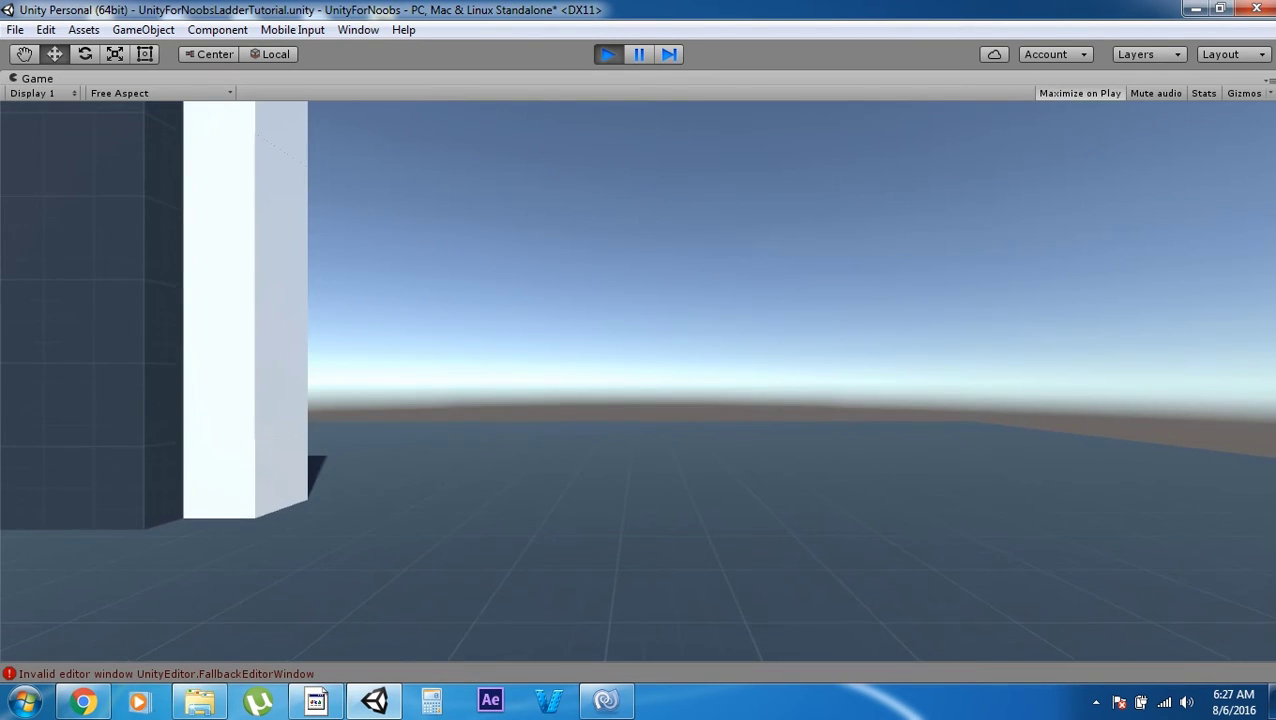
{"action": "key", "text": "w"}
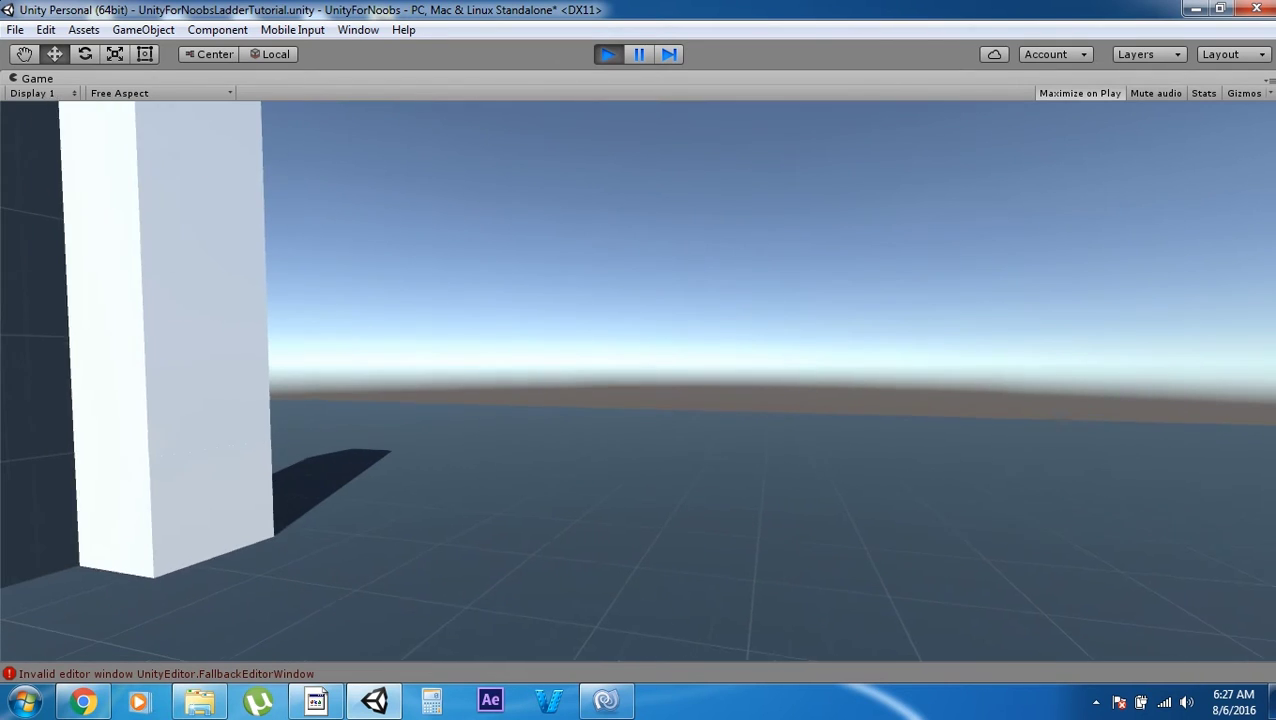
{"action": "key", "text": "s"}
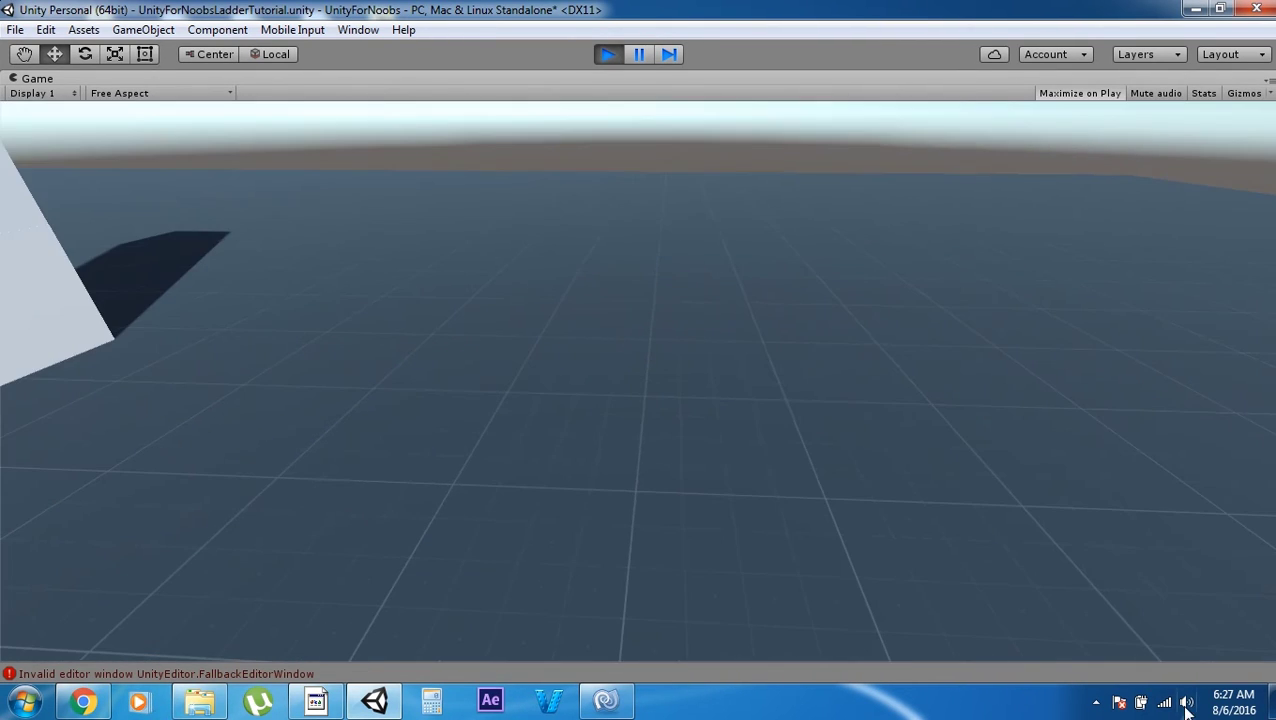
{"action": "mouse_move", "coordinate": [1090, 615]}
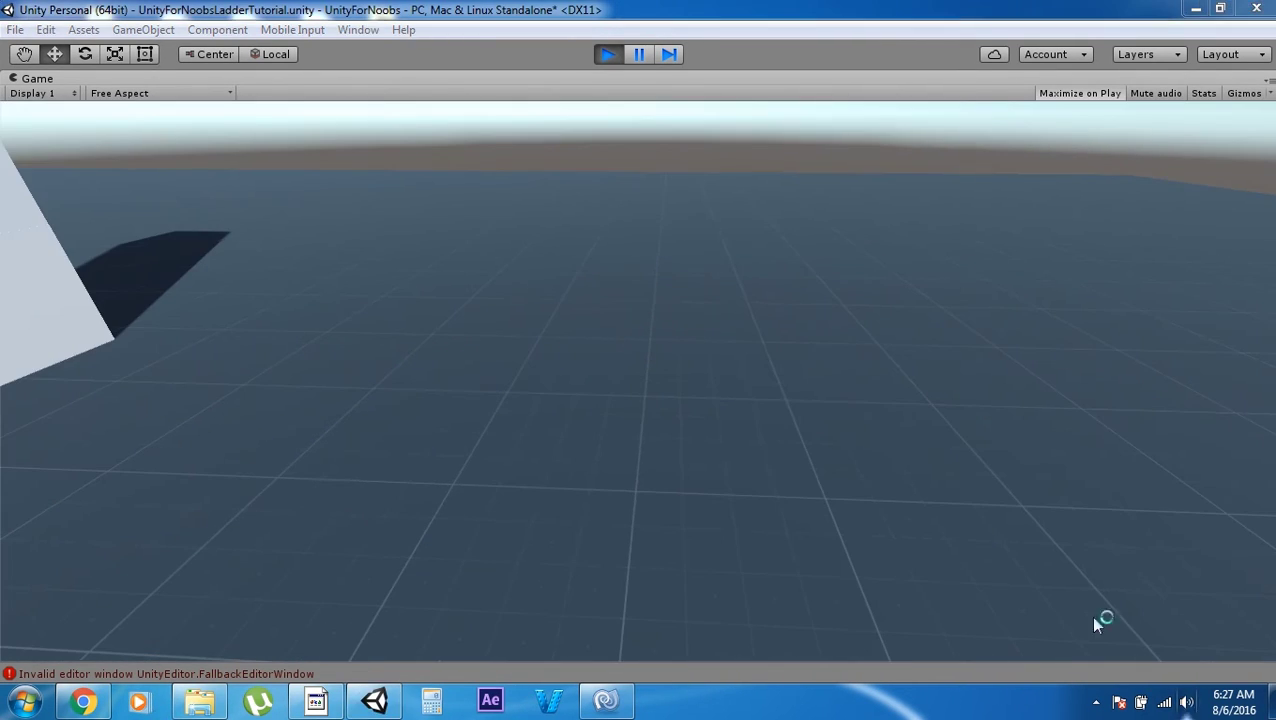
{"action": "key", "text": "XF86AudioRaiseVolume"}
{"action": "left_click", "coordinate": [1181, 550]}
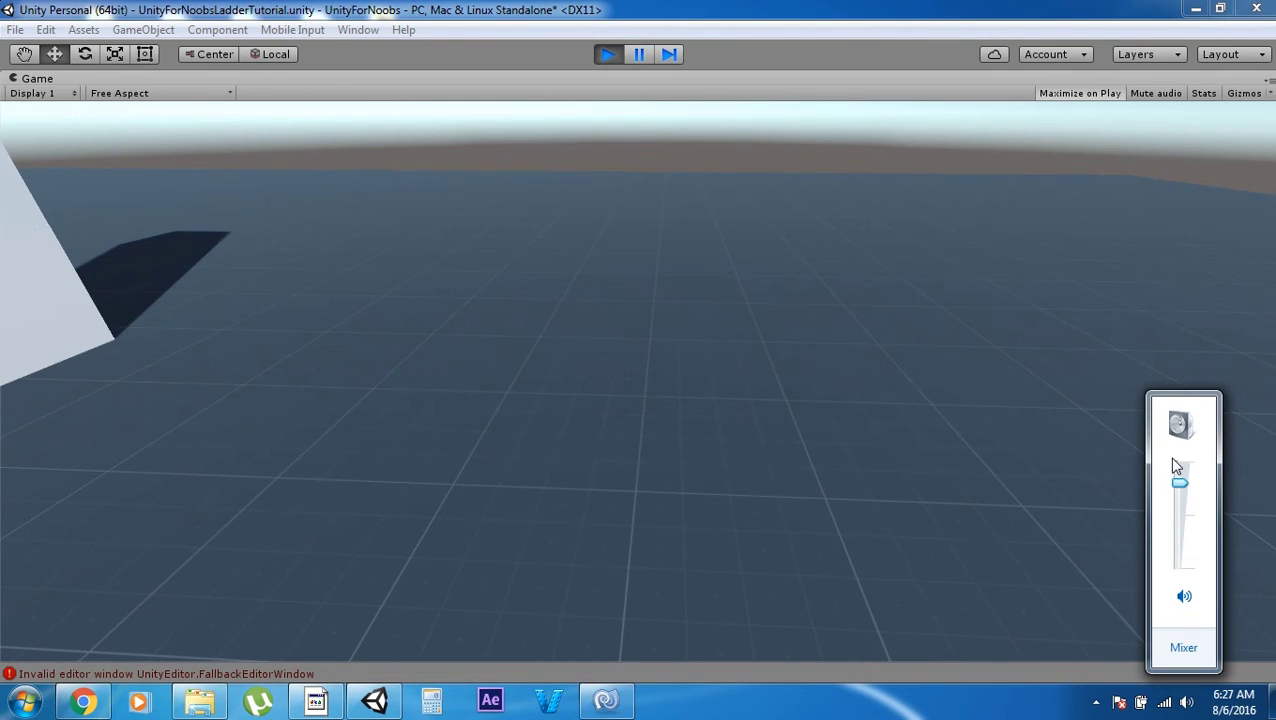
{"action": "left_click", "coordinate": [1108, 439]}
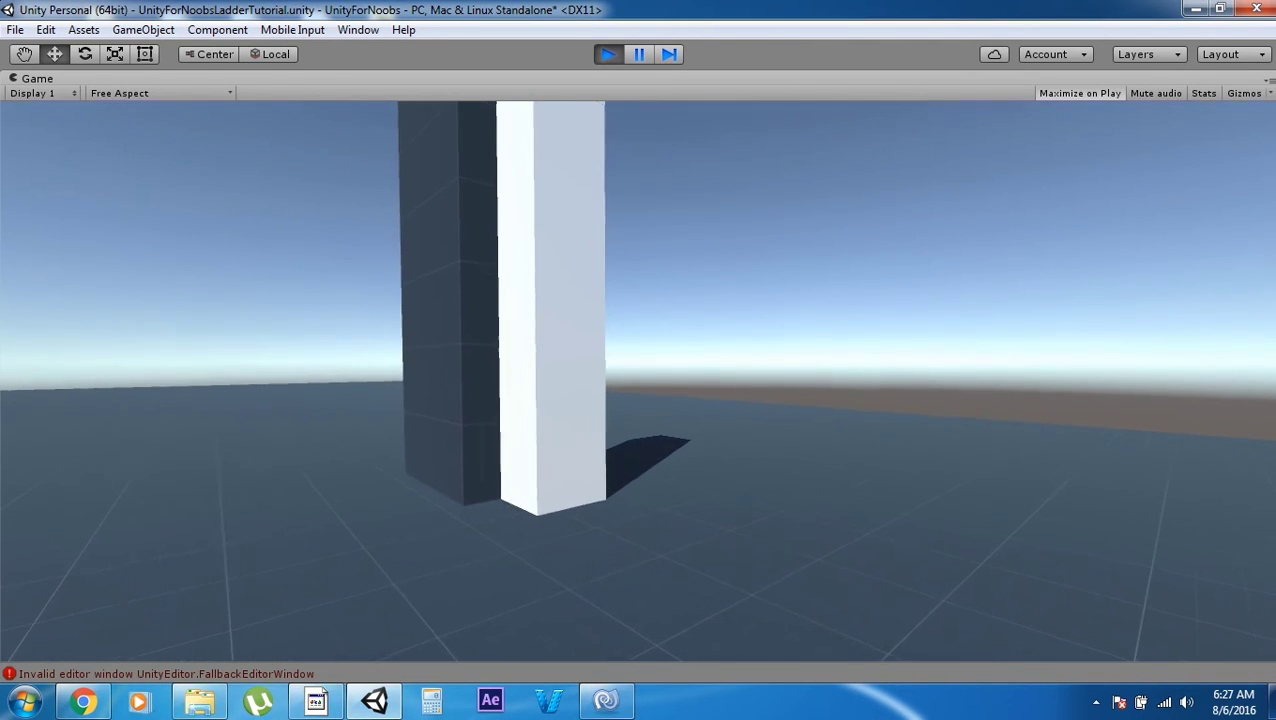
- Walk around the pillar to the dark ladder block and climb over its top
{"action": "key", "text": "a"}
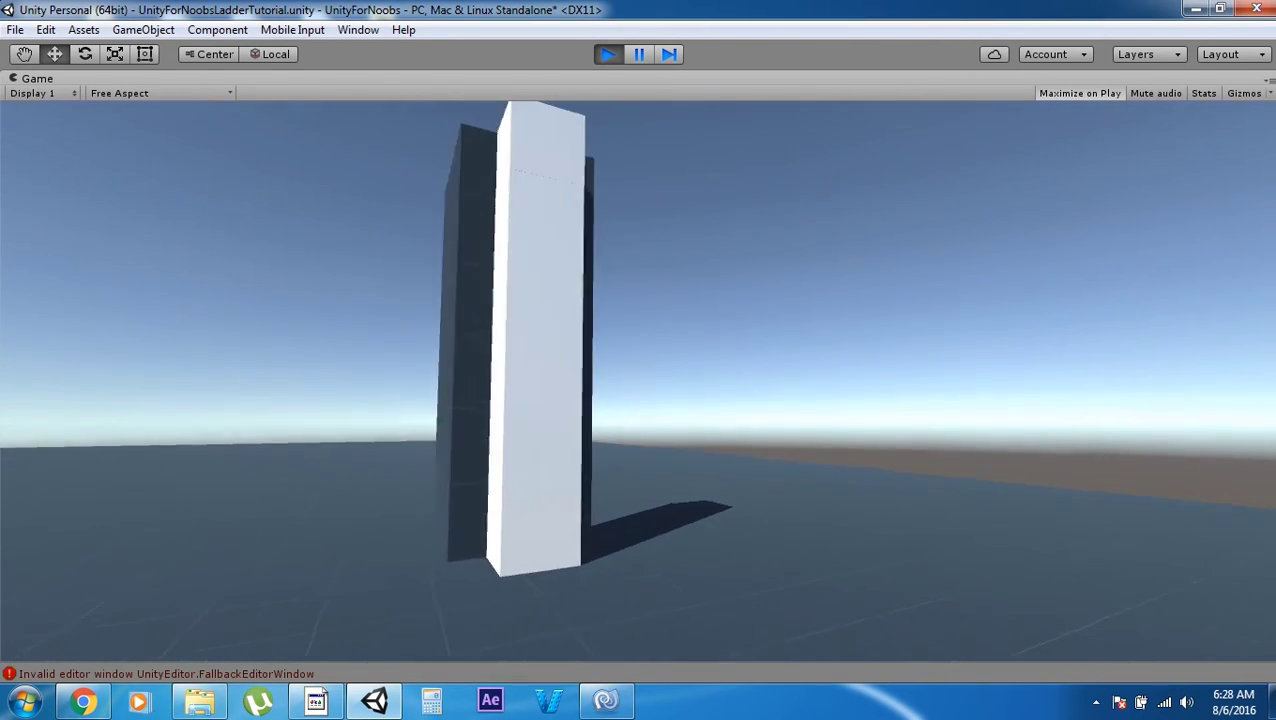
{"action": "key", "text": "w"}
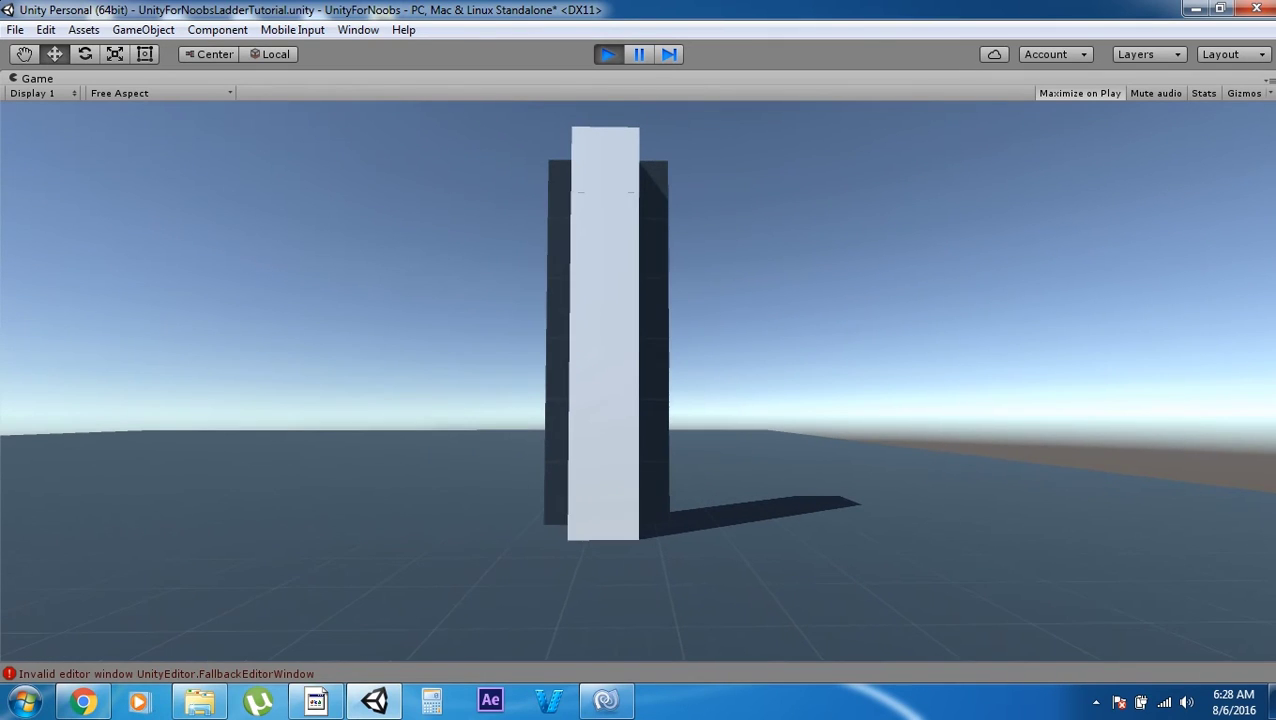
{"action": "key", "text": "w"}
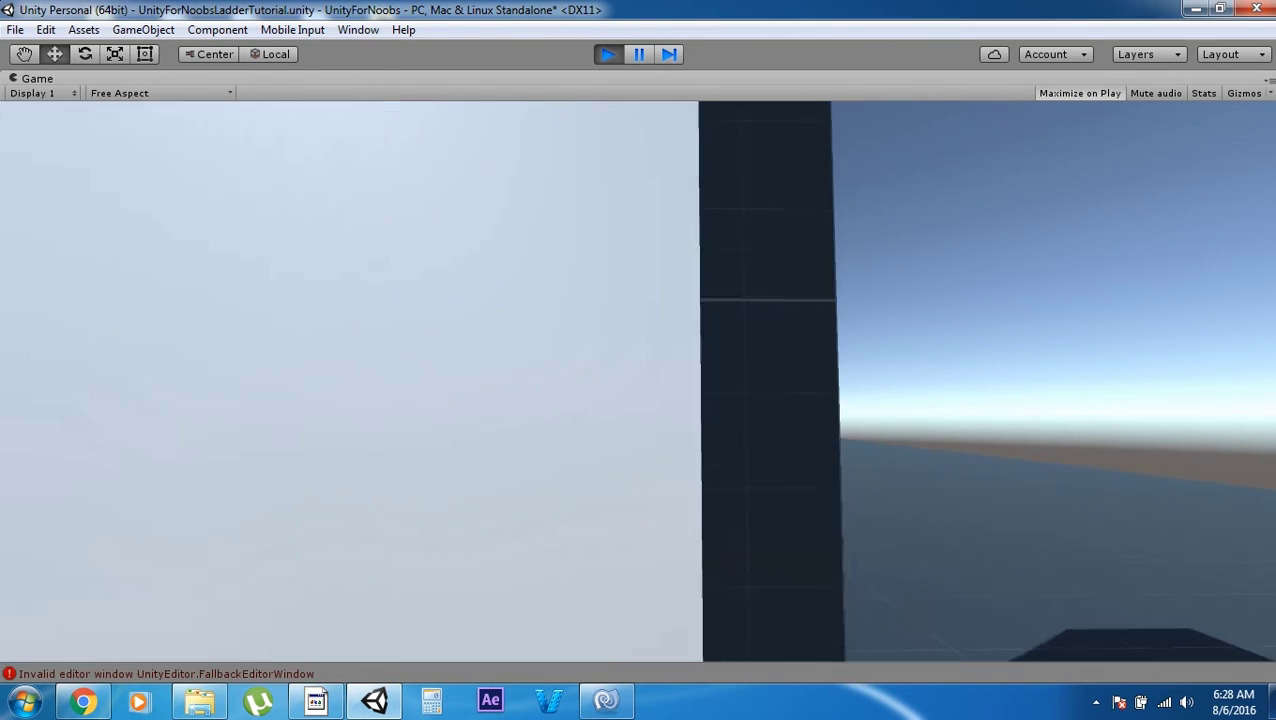
{"action": "key", "text": "w"}
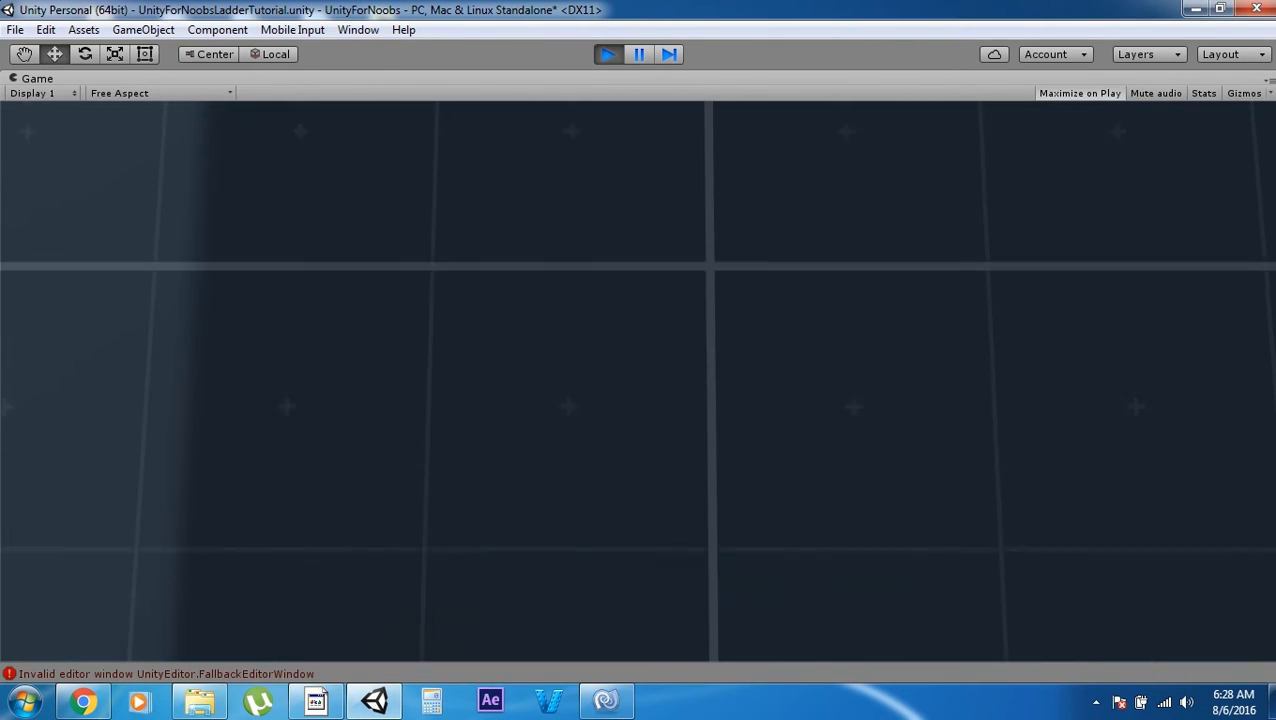
{"action": "key", "text": "w"}
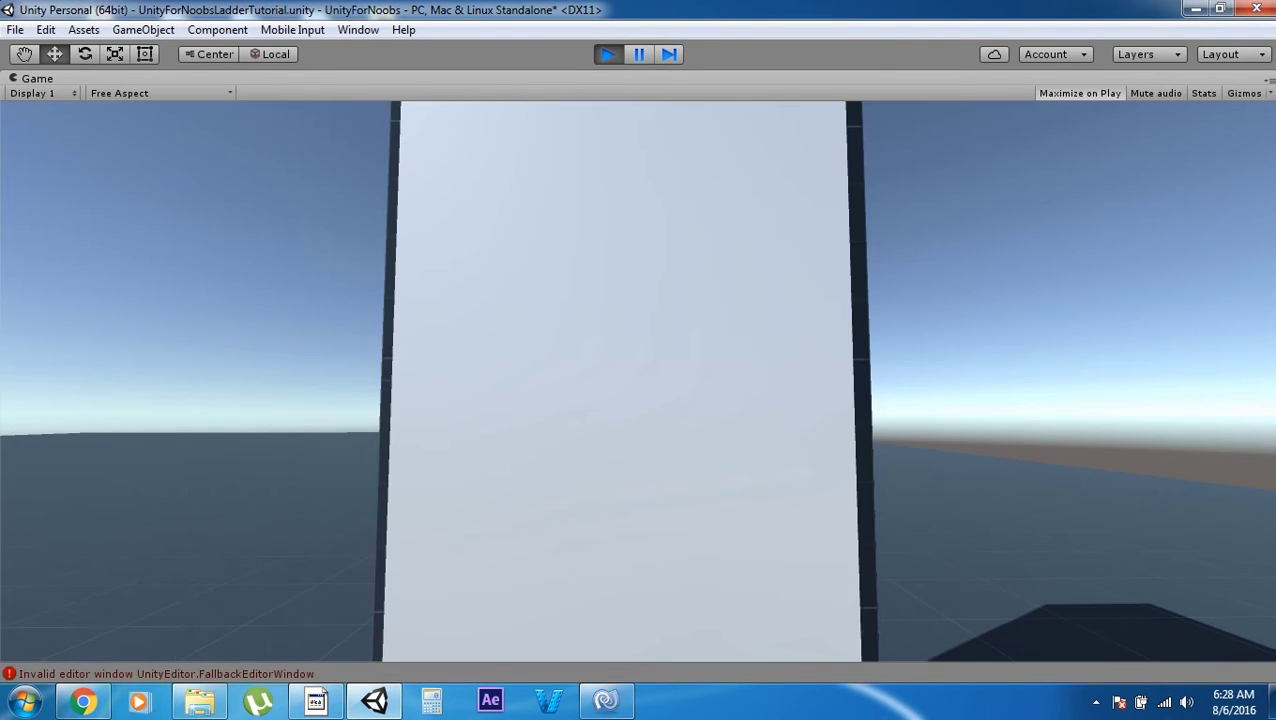
{"action": "key", "text": "w"}
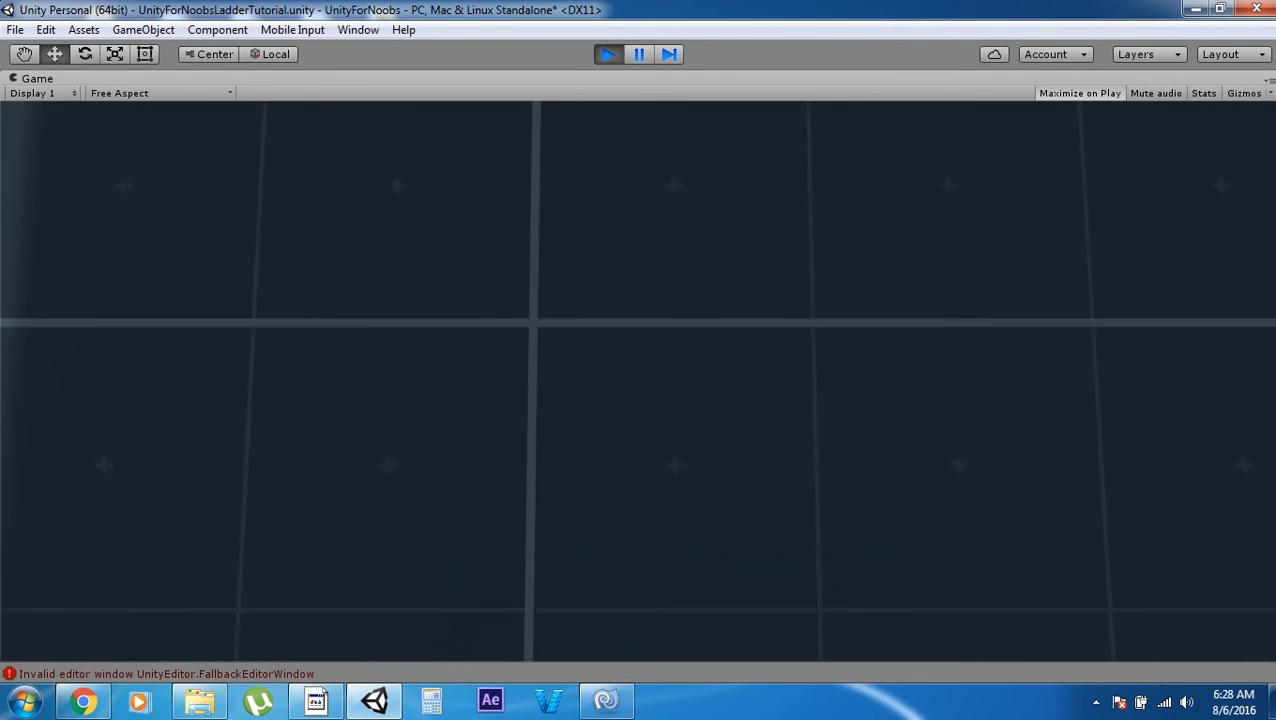
{"action": "key", "text": "w"}
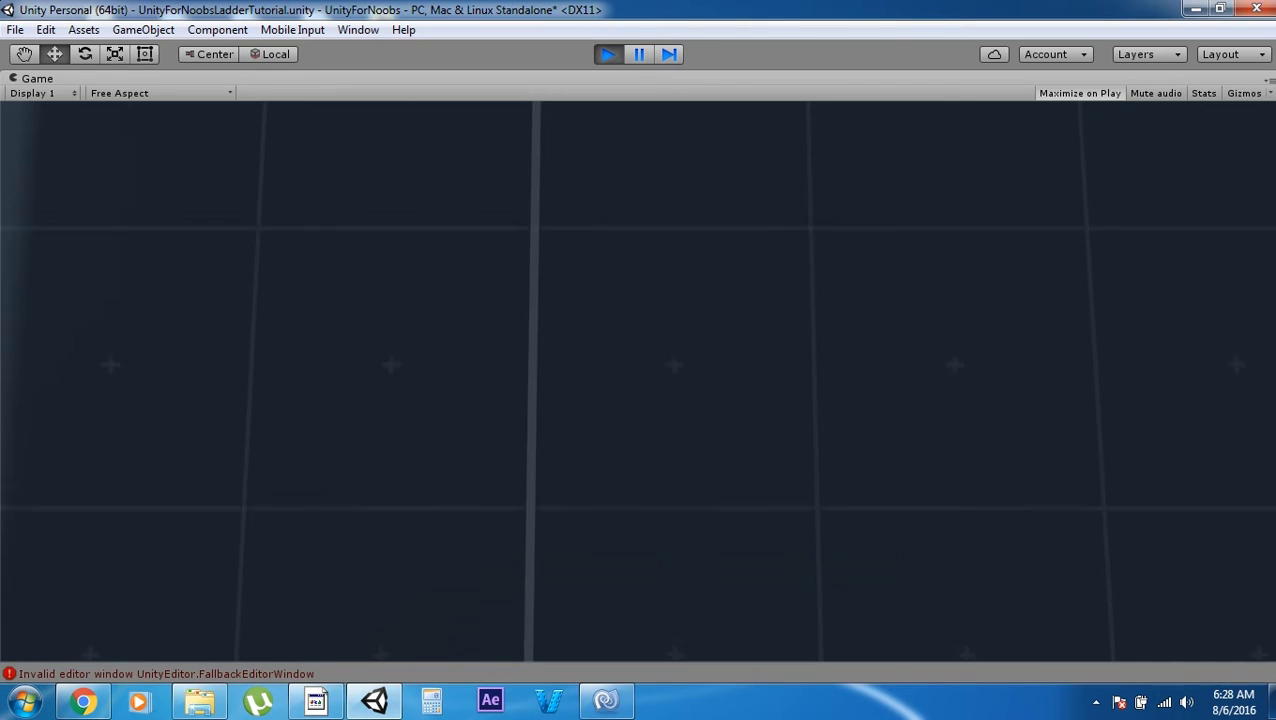
{"action": "key", "text": "w"}
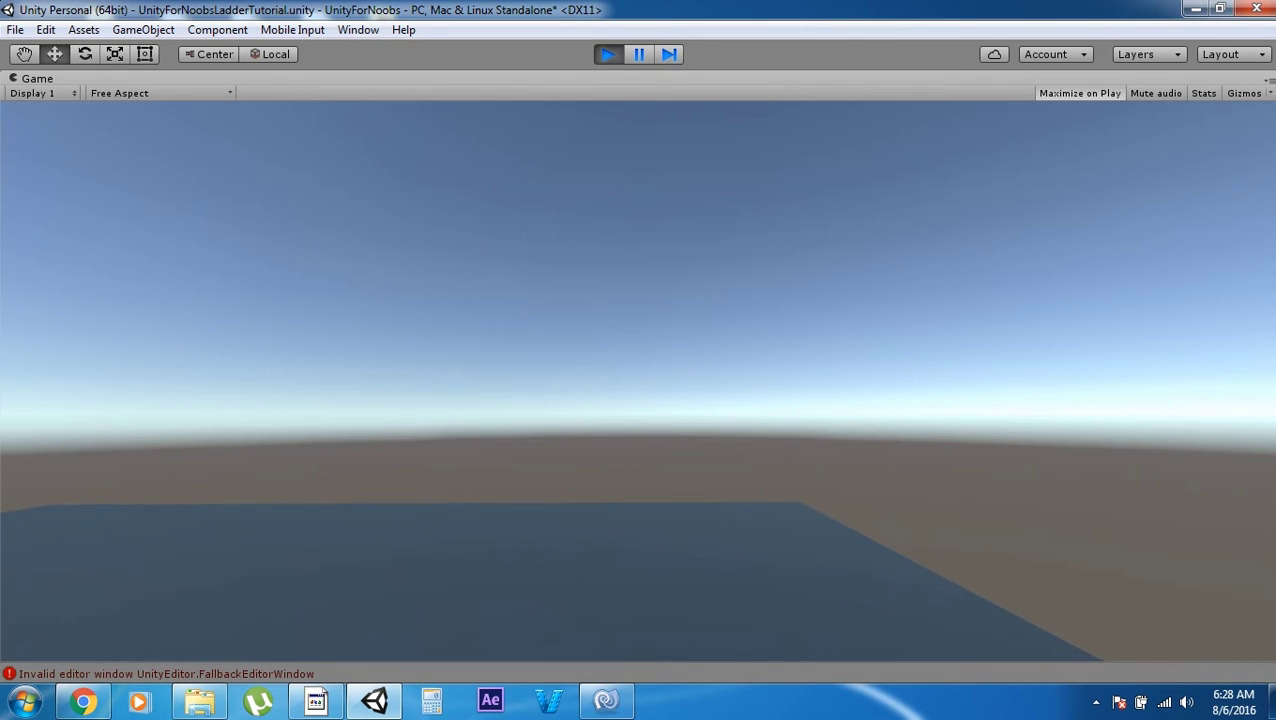
{"action": "key", "text": "w"}
{"action": "key", "text": "w"}
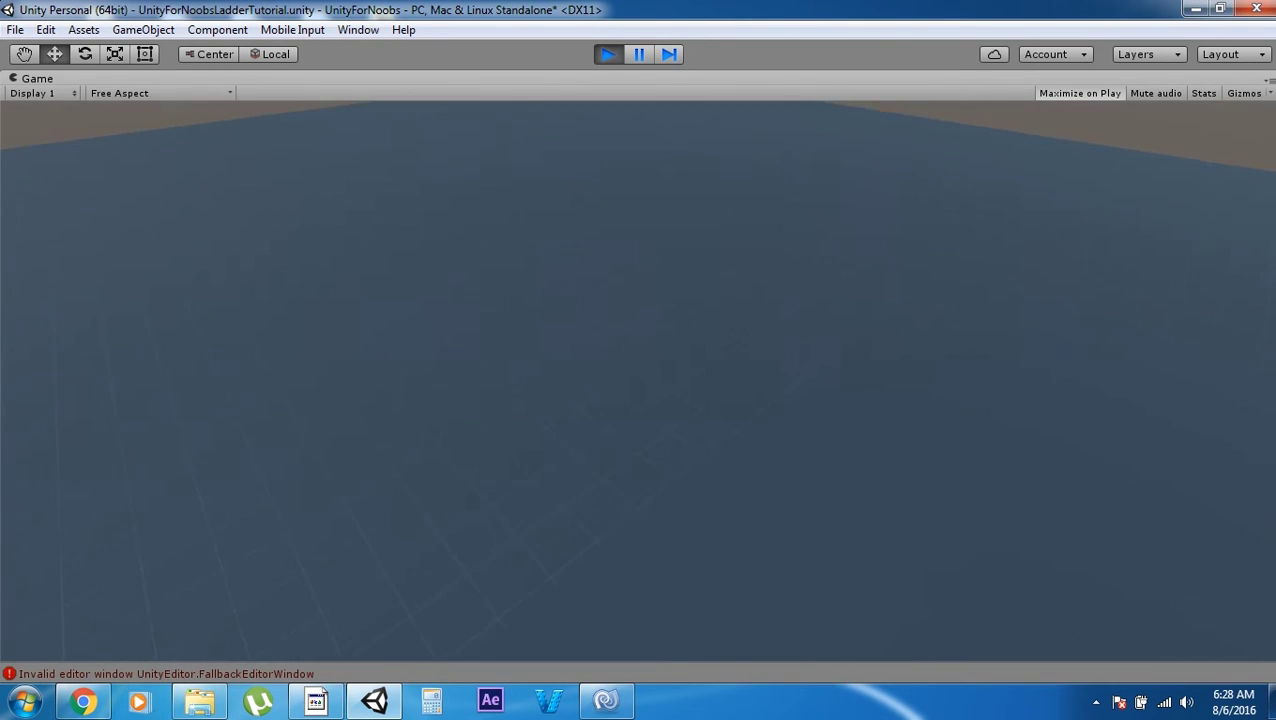
{"action": "key", "text": "w"}
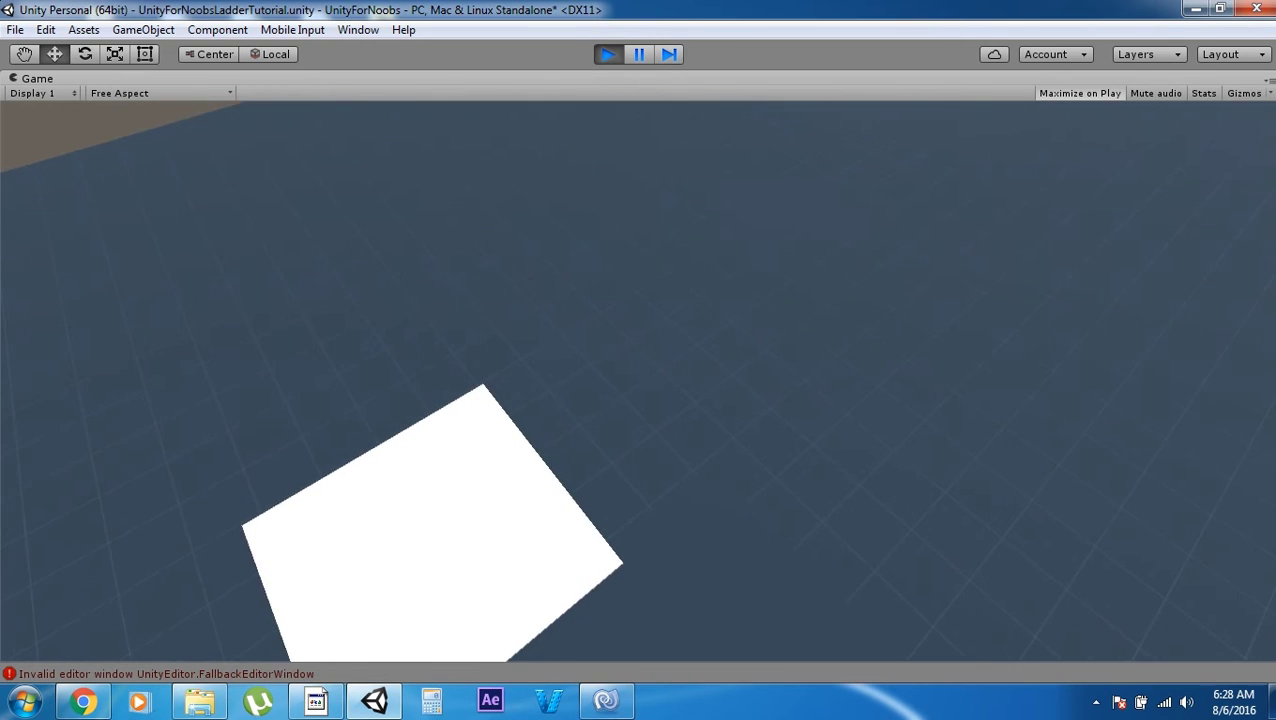
{"action": "key", "text": "w"}
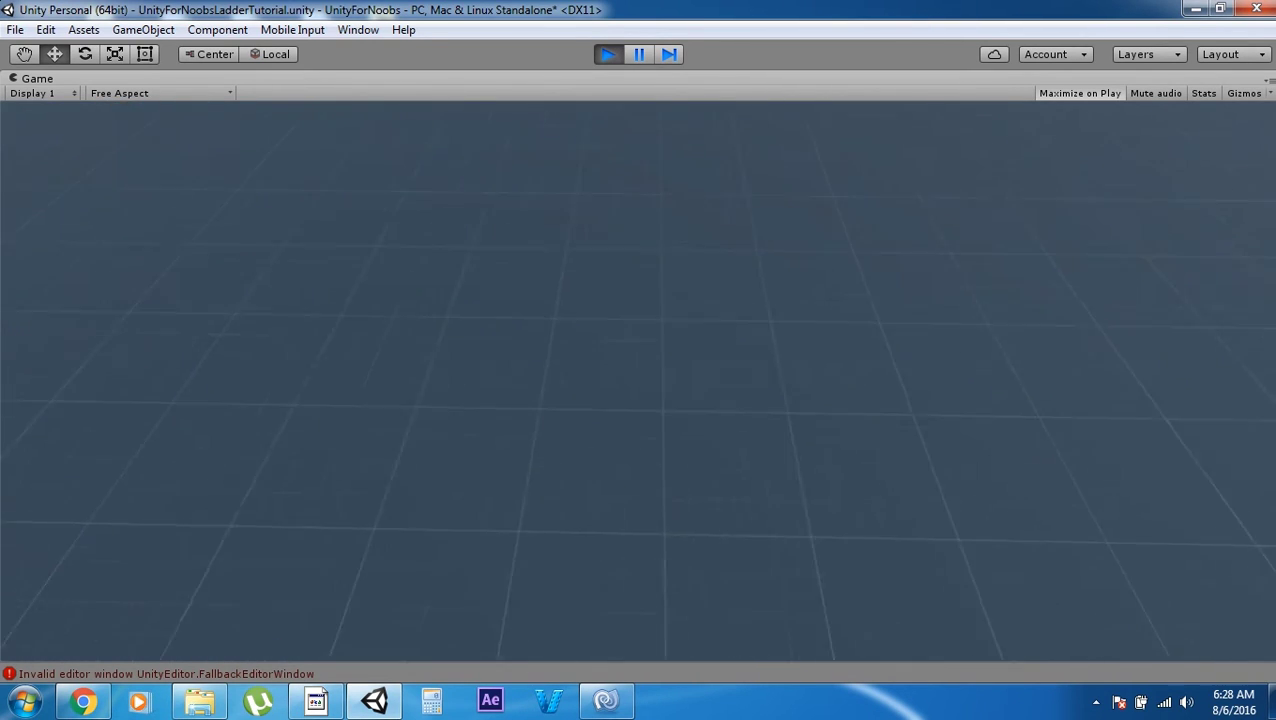
{"action": "key", "text": "w"}
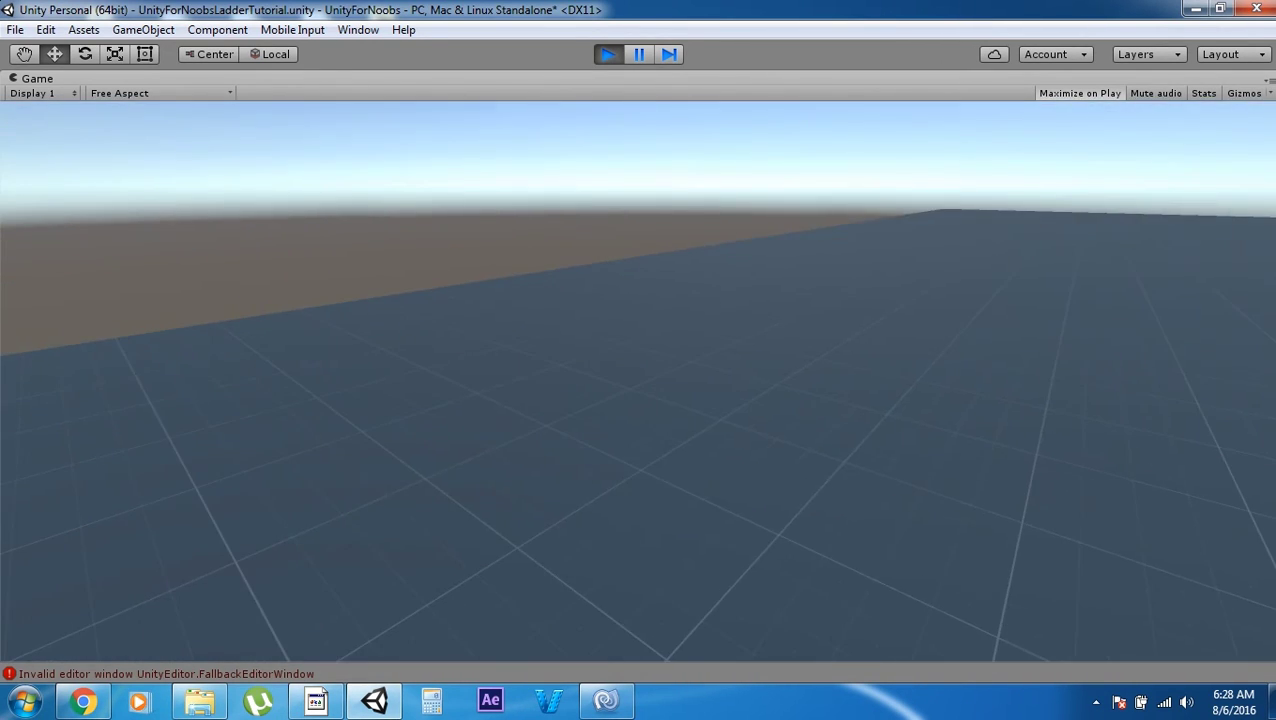
{"action": "key", "text": "w"}
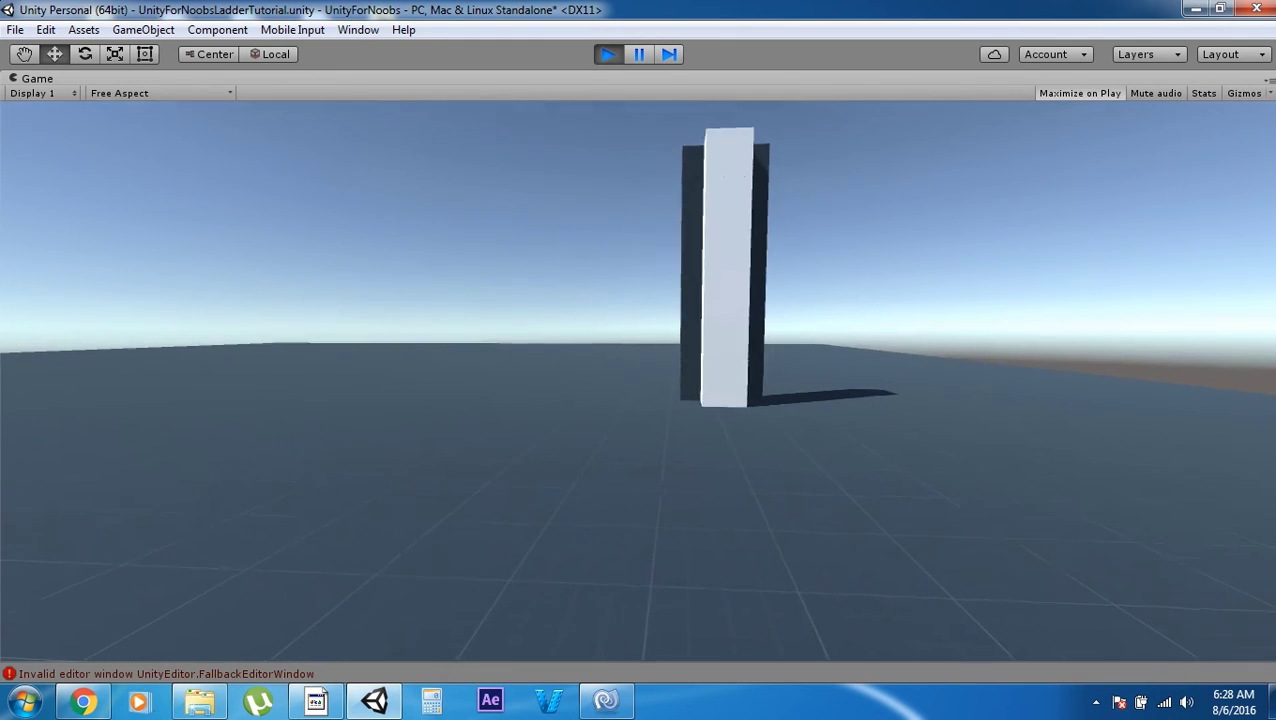